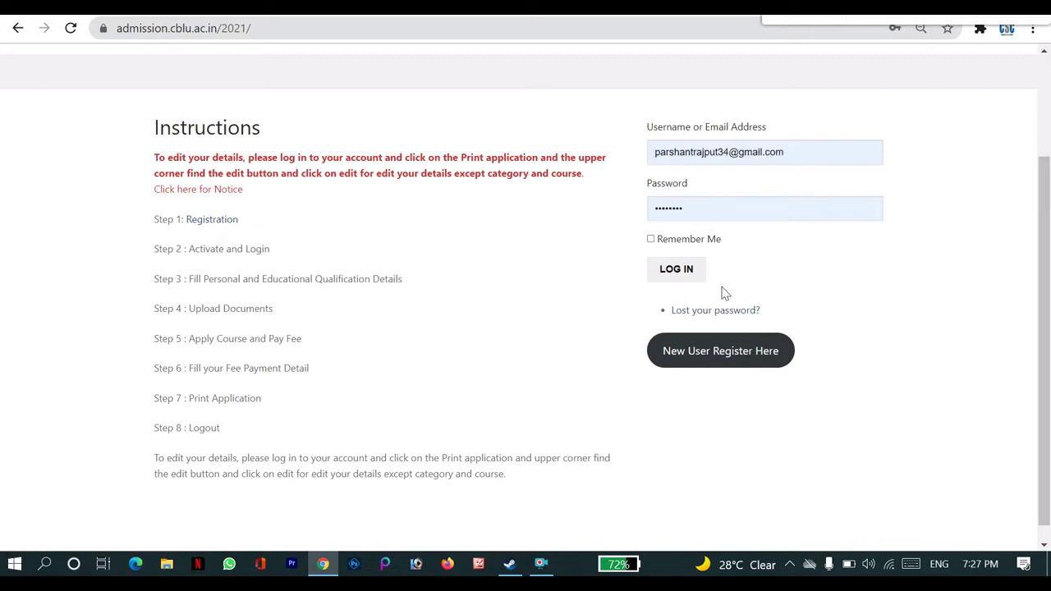
Open the new user registration form for Admission 2021 and activate the Full Name field
click(731, 358)
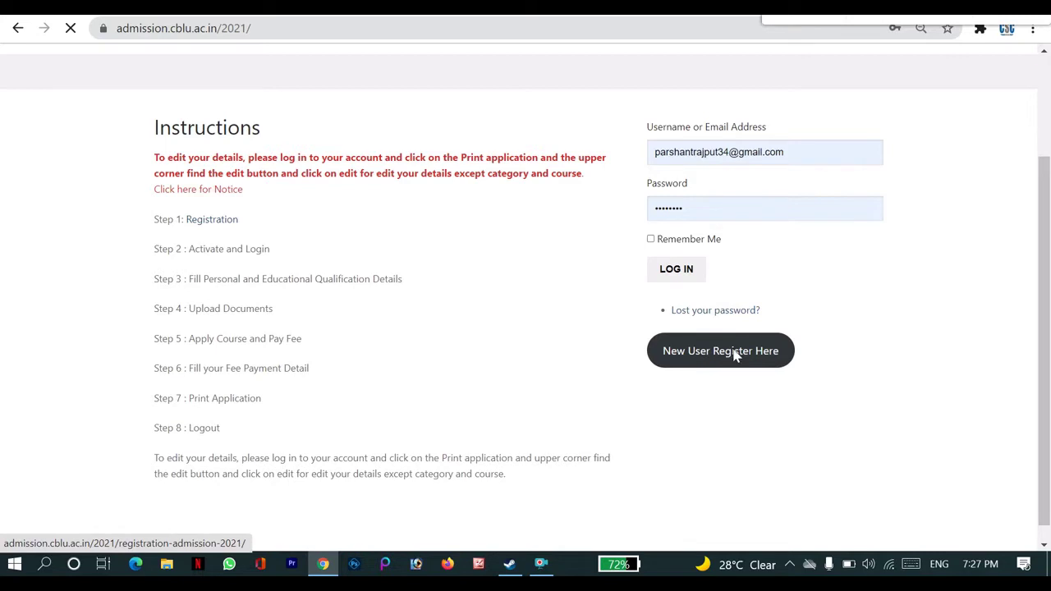
scroll(366, 301, down, 1)
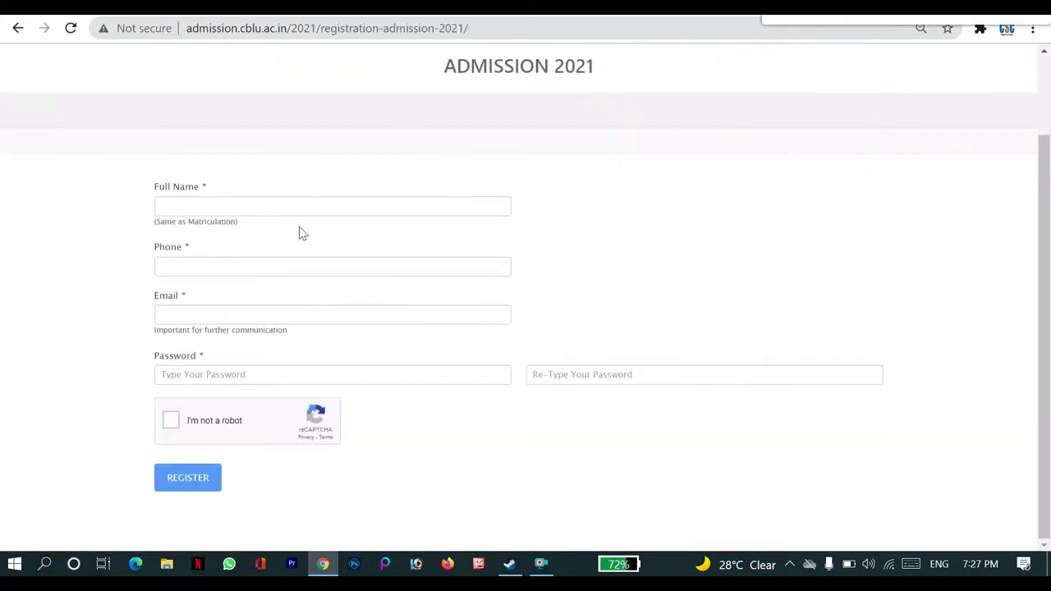
click(282, 207)
click(667, 226)
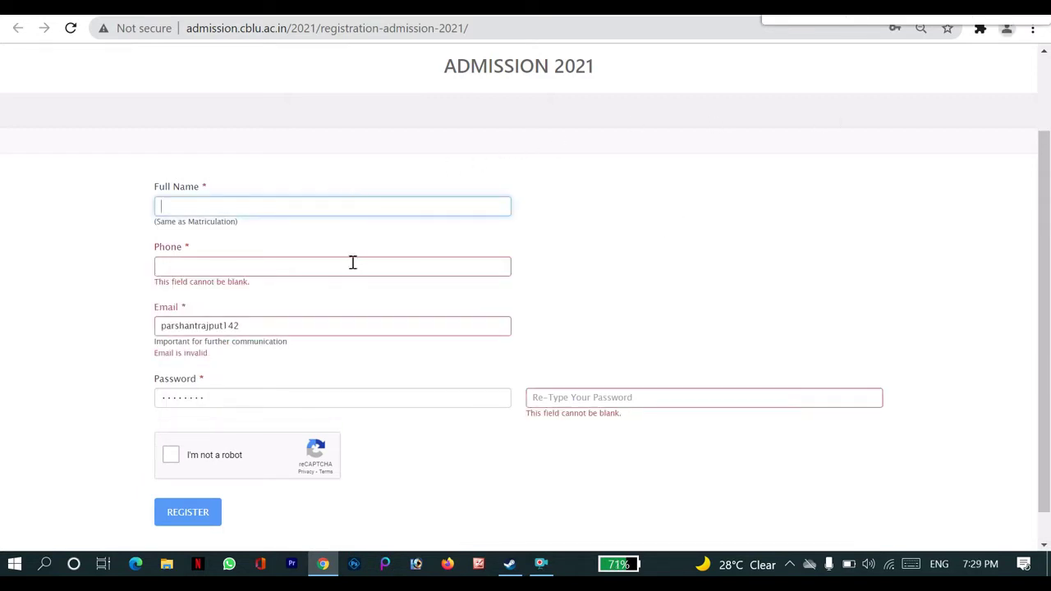
Delete the prefilled text from the Email field of the registration form
click(337, 319)
key(BackSpace)
key(BackSpace)
key(BackSpace)
key(BackSpace)
key(BackSpace)
key(BackSpace)
key(BackSpace)
key(BackSpace)
key(BackSpace)
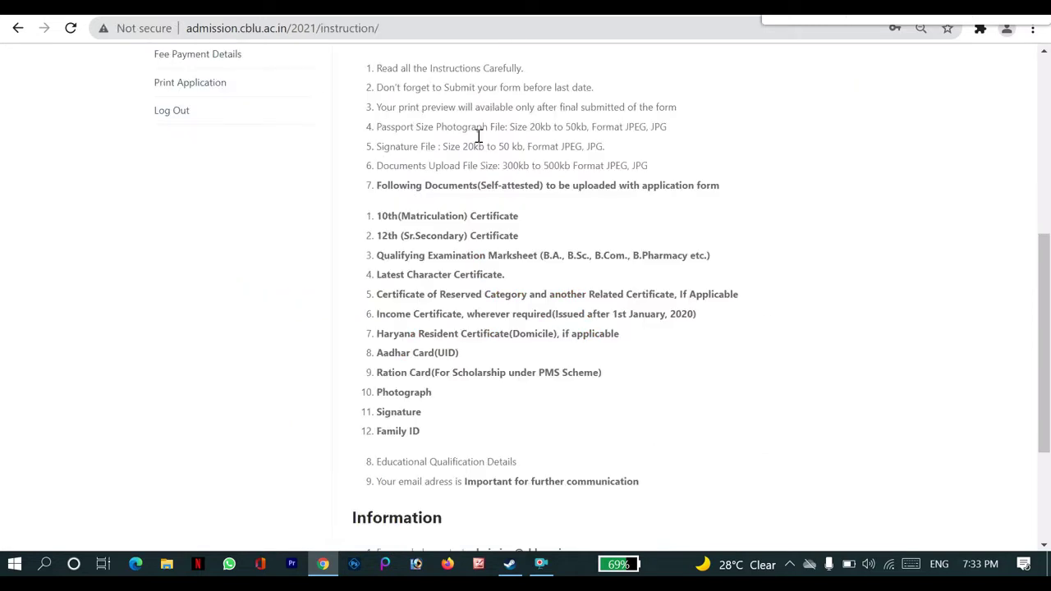
Review the instructions, required documents and information notes, and open the admission application form
scroll(159, 146, up, 2)
scroll(413, 174, down, 4)
scroll(413, 174, down, 1)
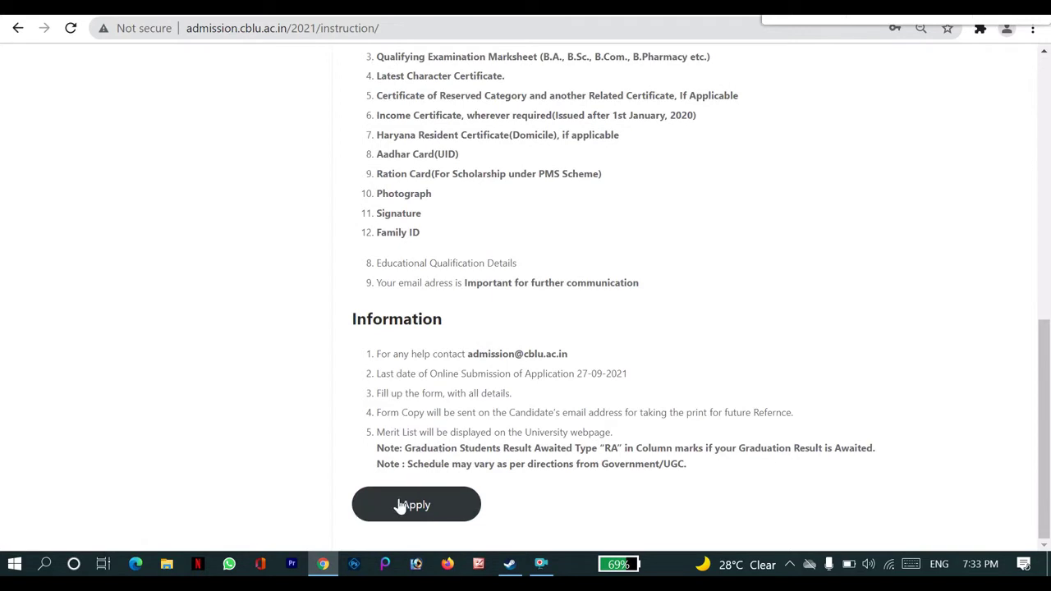
scroll(400, 507, up, 5)
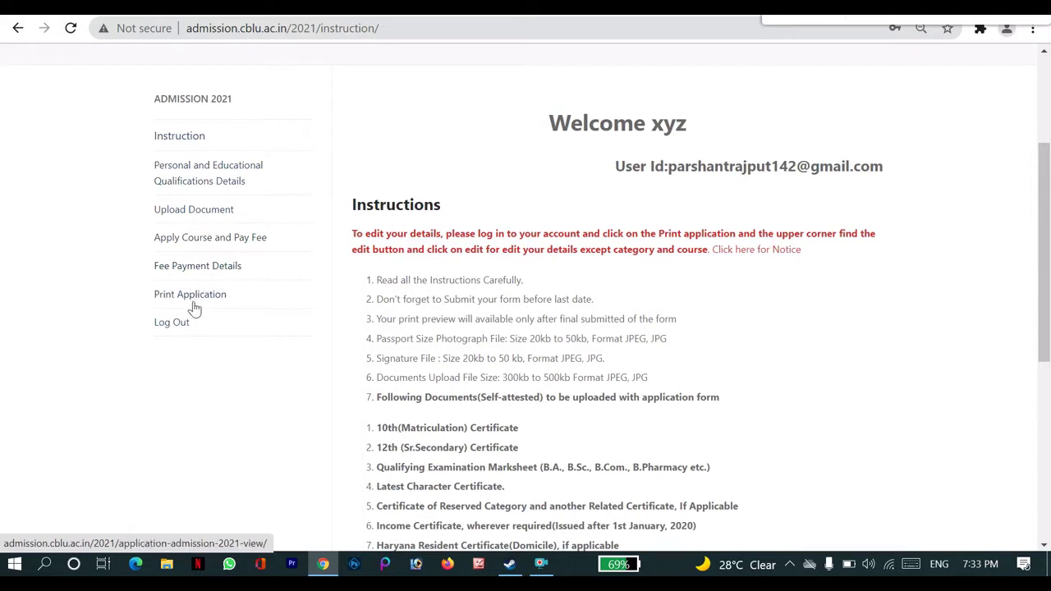
scroll(460, 282, down, 5)
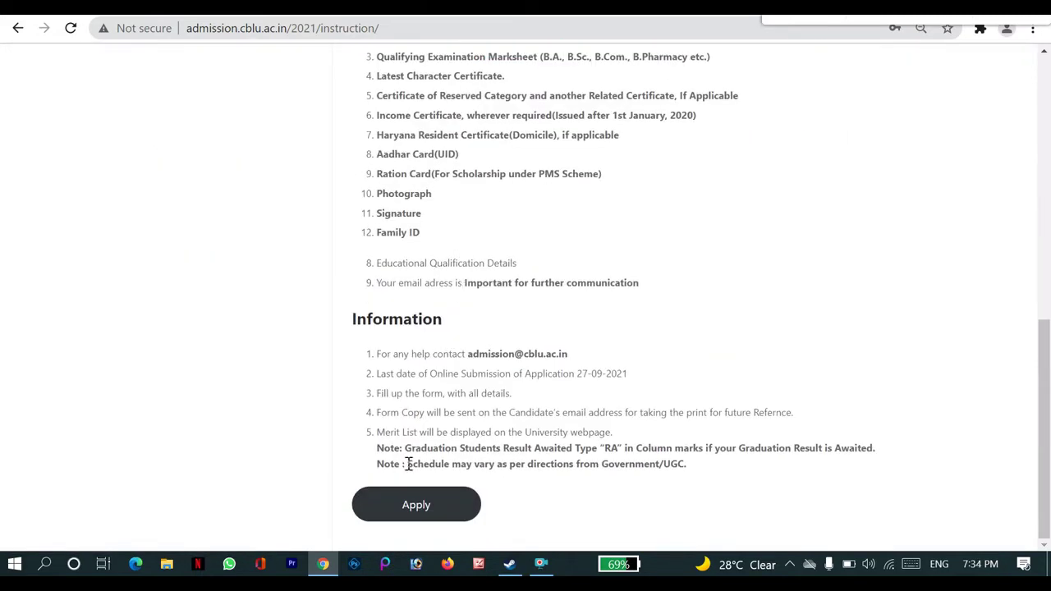
click(433, 499)
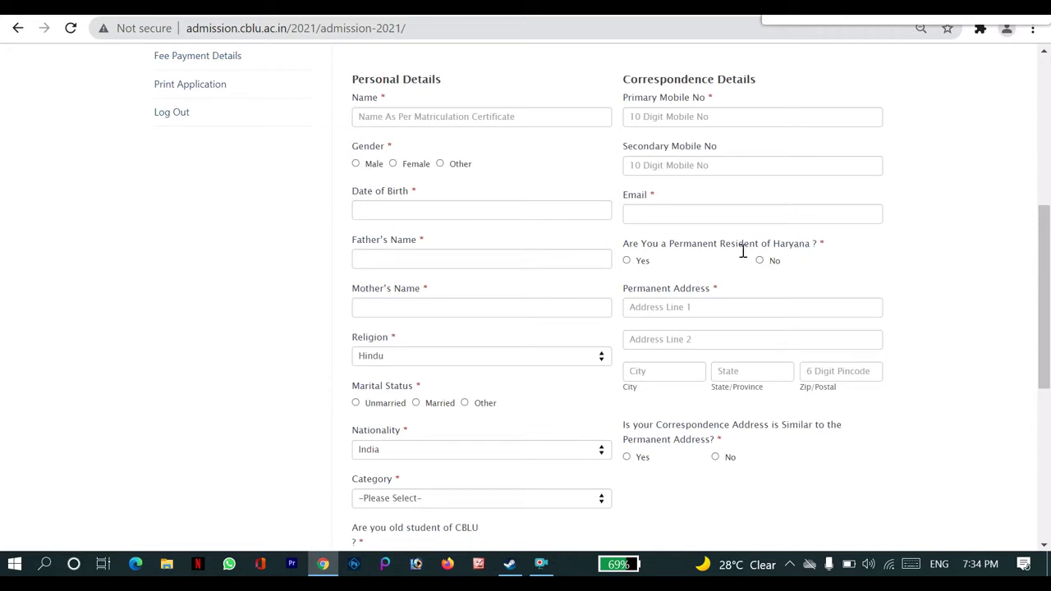
Mark the applicant as a permanent resident of Haryana and look through the available Category options
click(627, 262)
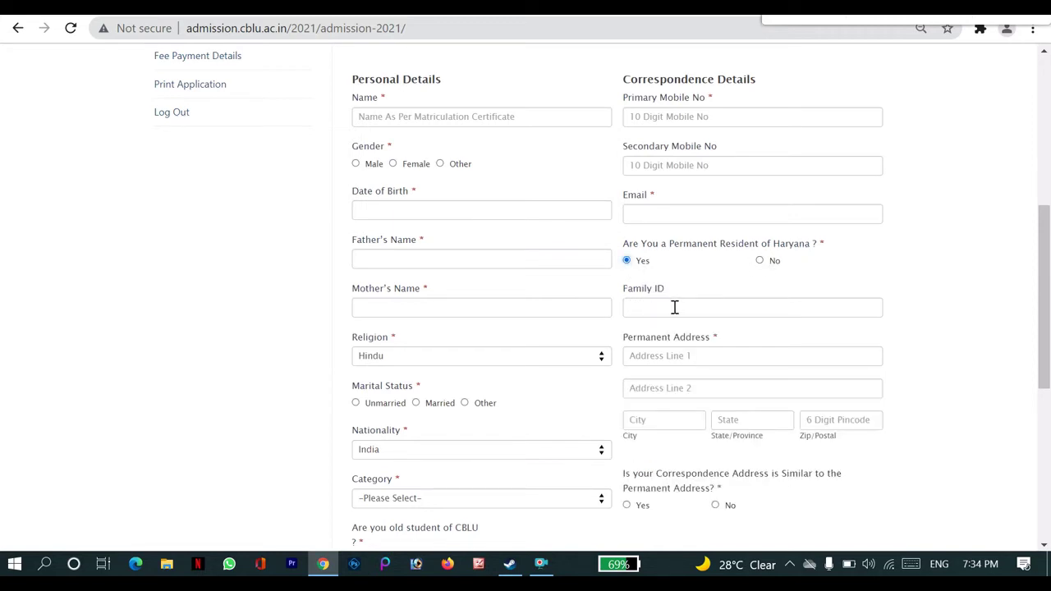
scroll(674, 307, down, 3)
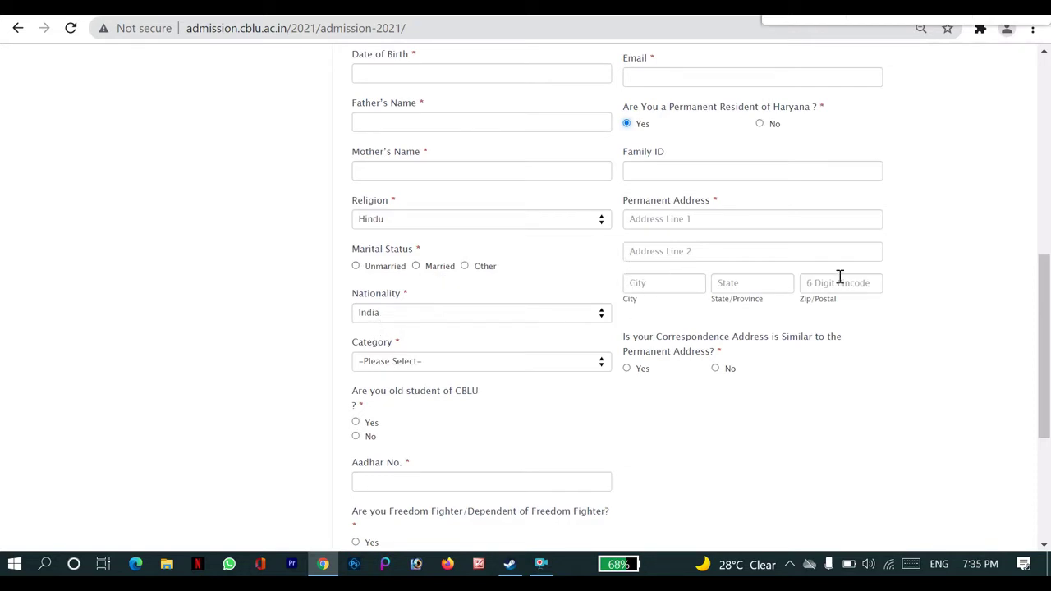
scroll(587, 239, down, 2)
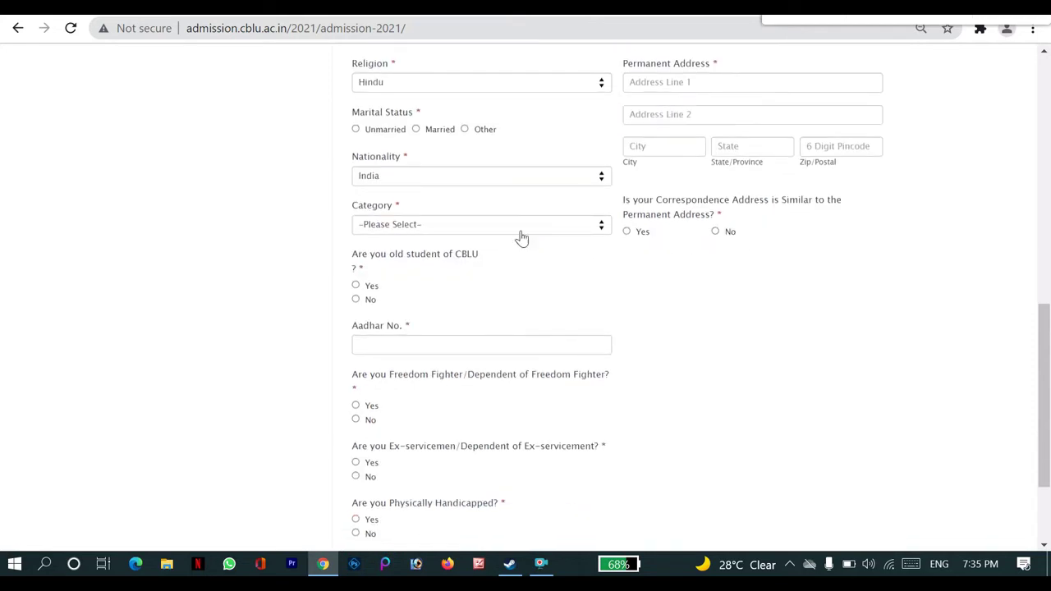
click(512, 225)
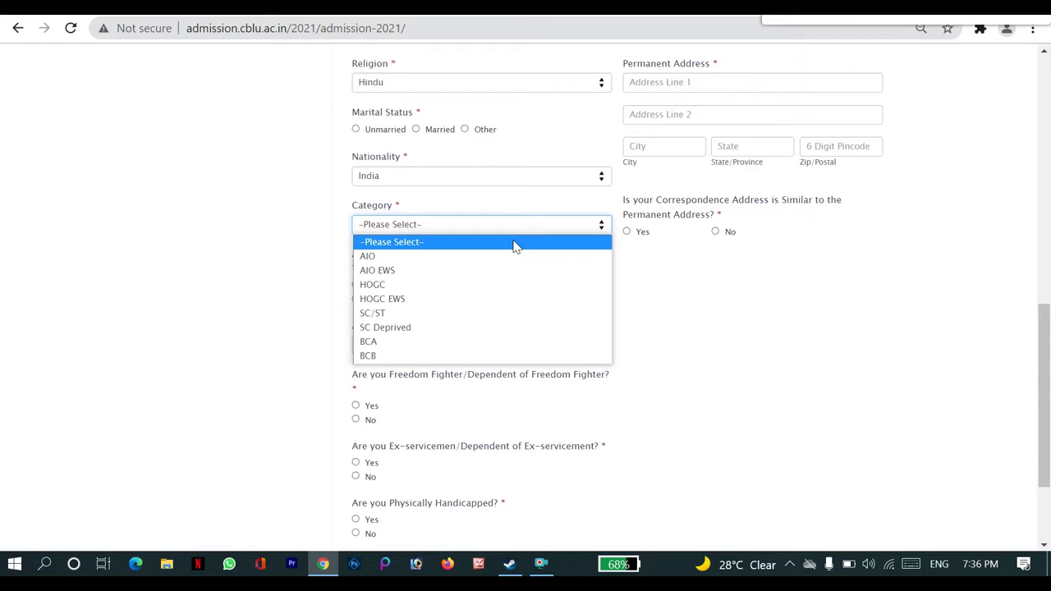
click(702, 321)
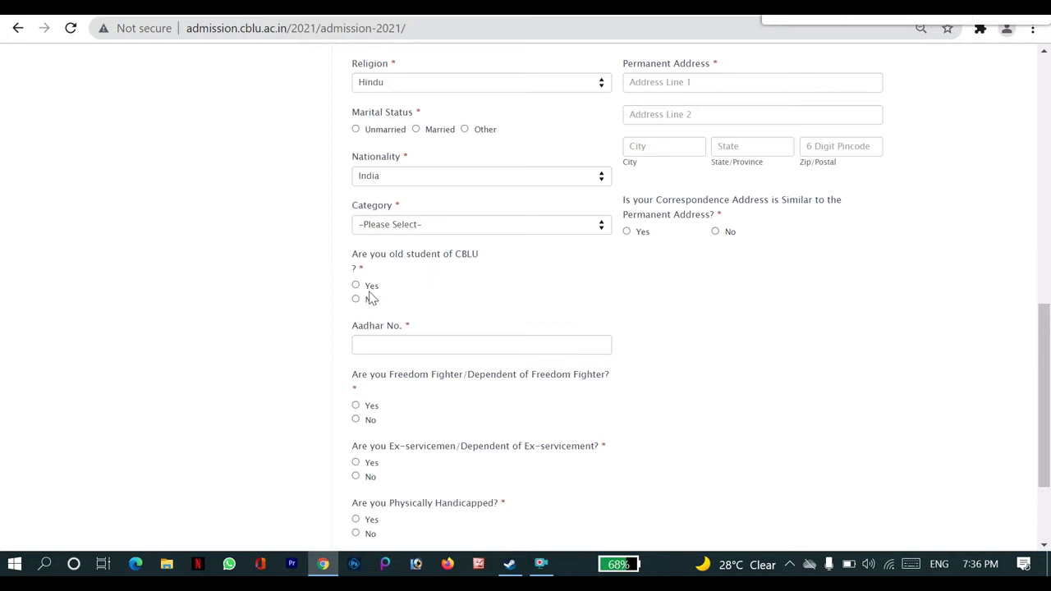
Proceed from Personal Details to Educational Qualification and set 10th Grade/Marks to Marks
scroll(357, 306, down, 3)
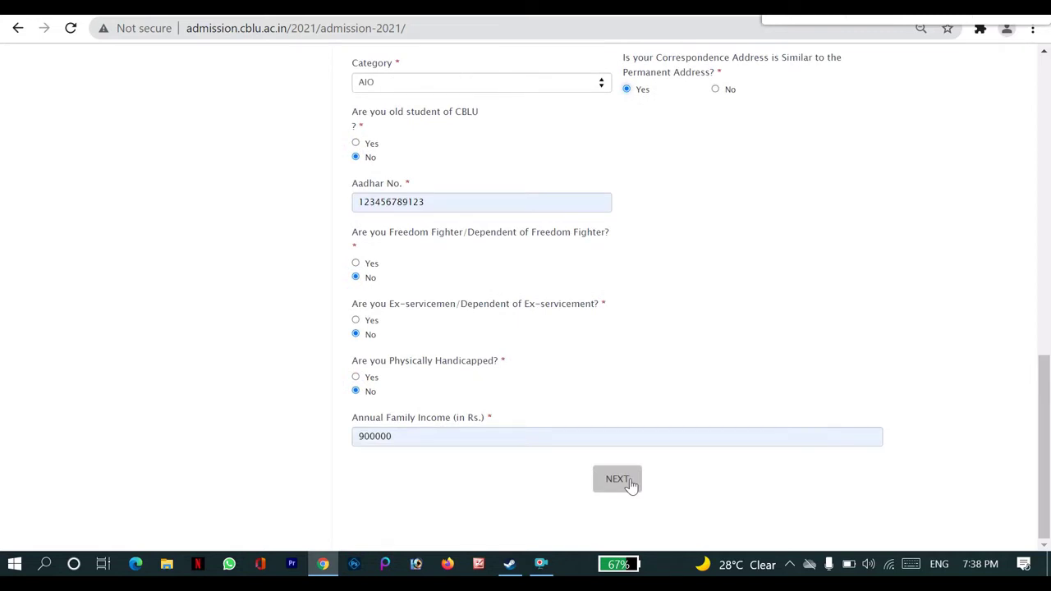
click(629, 483)
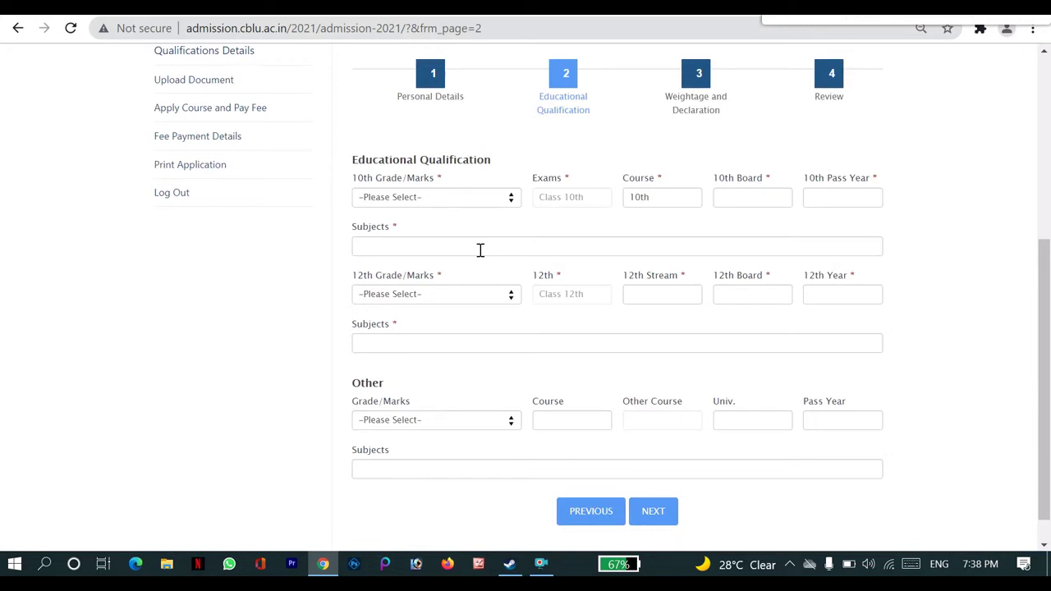
click(435, 202)
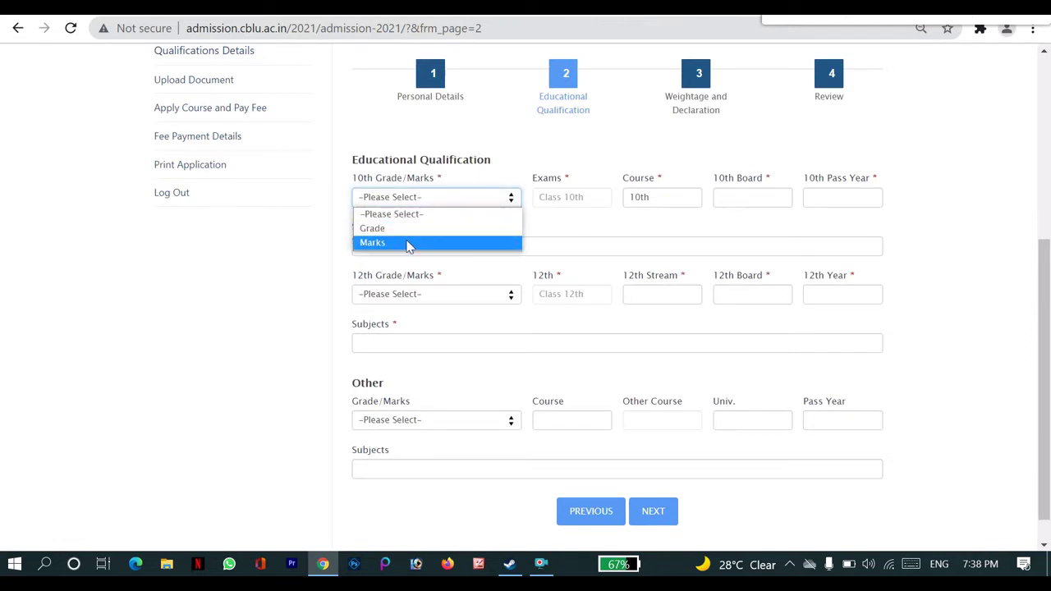
click(744, 191)
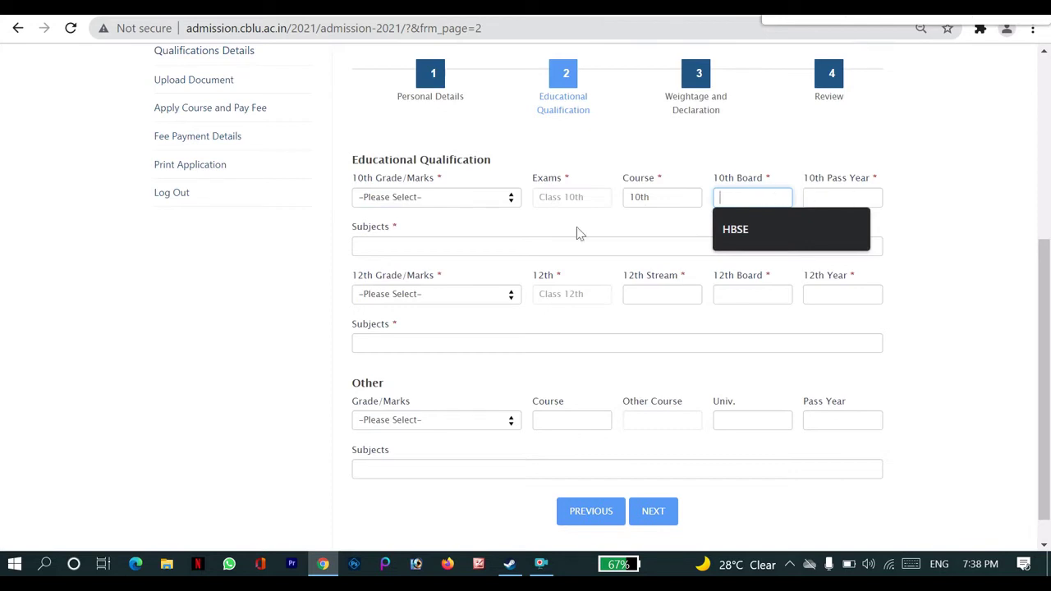
click(419, 198)
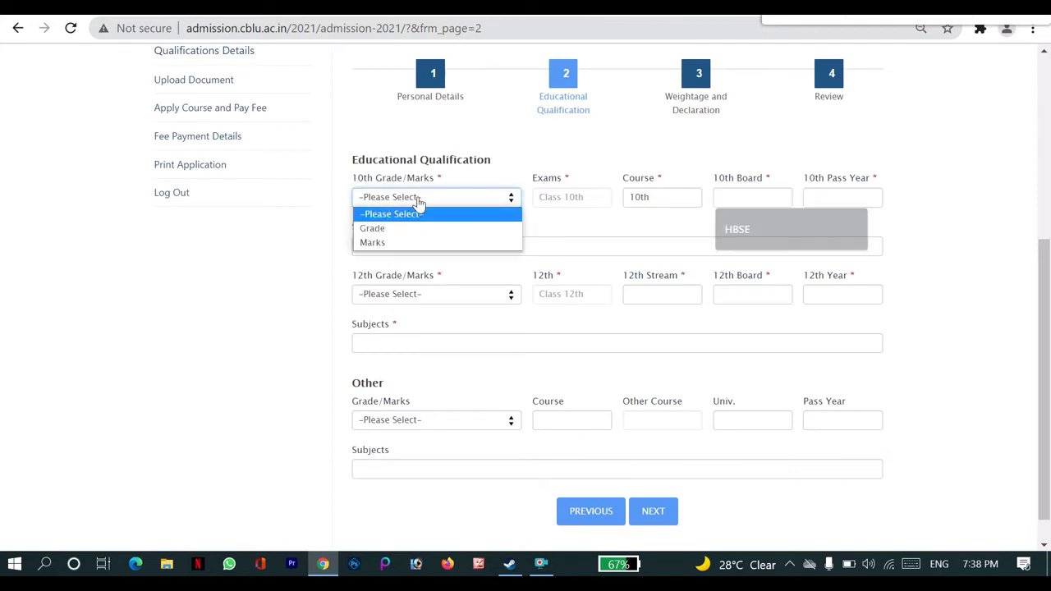
click(413, 244)
Set the 10th board to HBSE and the 10th pass year to 2013
click(741, 201)
click(731, 232)
click(830, 197)
click(819, 235)
Enter 500 as the 10th maximum marks, 440 as the marks obtained and XYZ as the 10th subjects
click(381, 256)
click(394, 296)
click(481, 262)
click(478, 294)
click(494, 309)
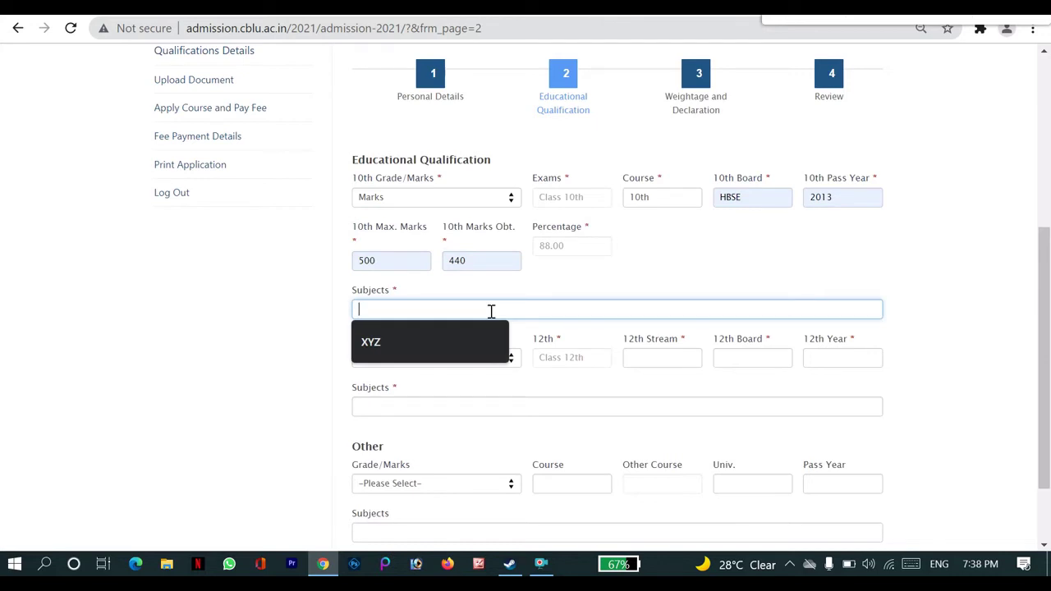
click(456, 337)
Set the 12th result type to Marks, with stream ARTS, board HBSE and year 2015
scroll(441, 340, down, 2)
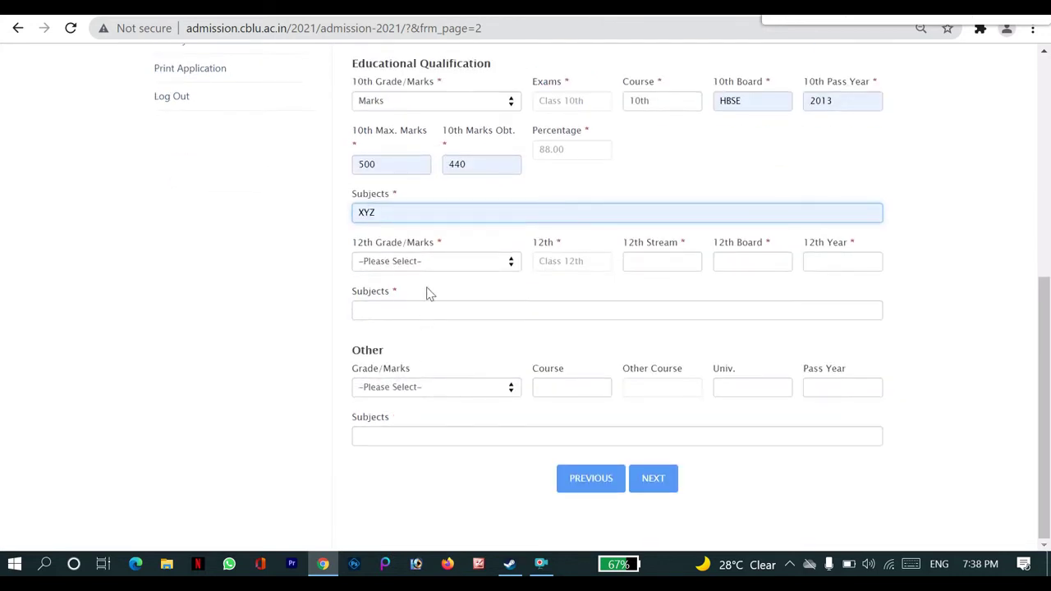
click(435, 261)
click(426, 306)
click(635, 260)
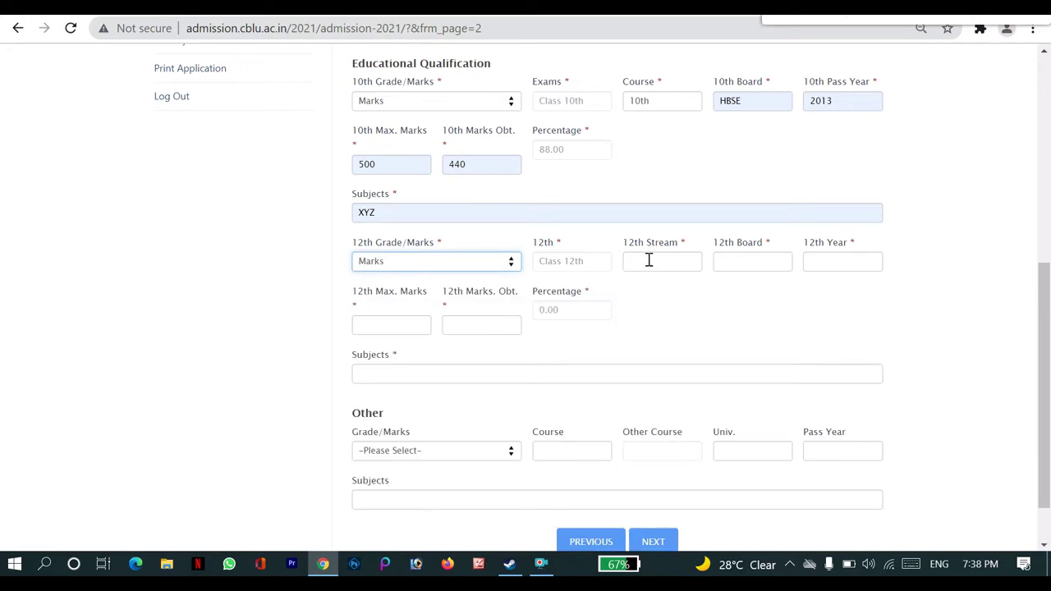
click(665, 297)
click(760, 263)
click(759, 294)
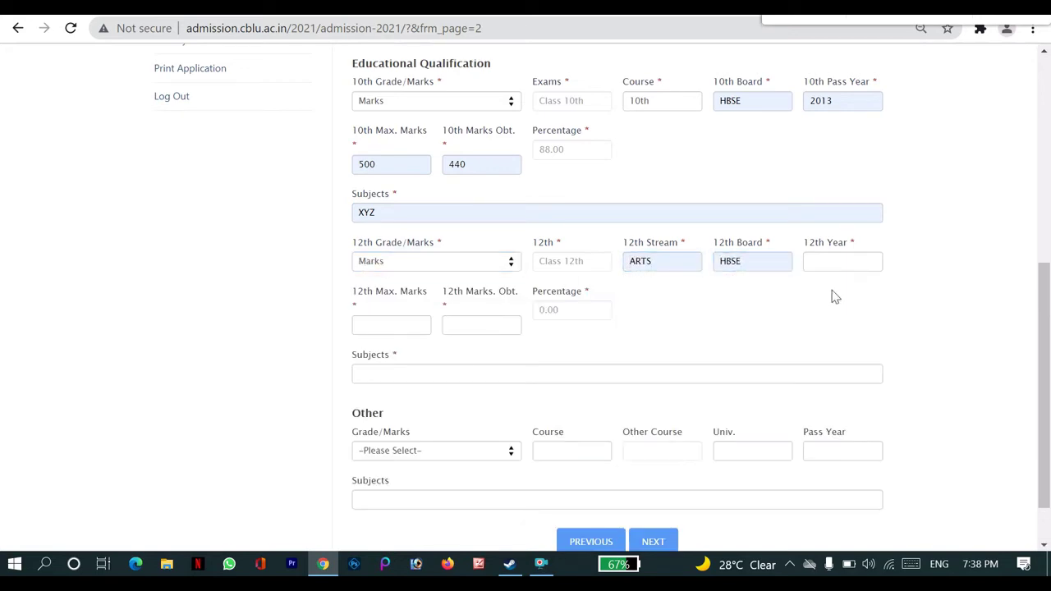
click(821, 263)
click(821, 293)
Enter 500 as the 12th maximum marks, 400 as the marks obtained and XYZ as the 12th subjects
click(392, 325)
click(399, 355)
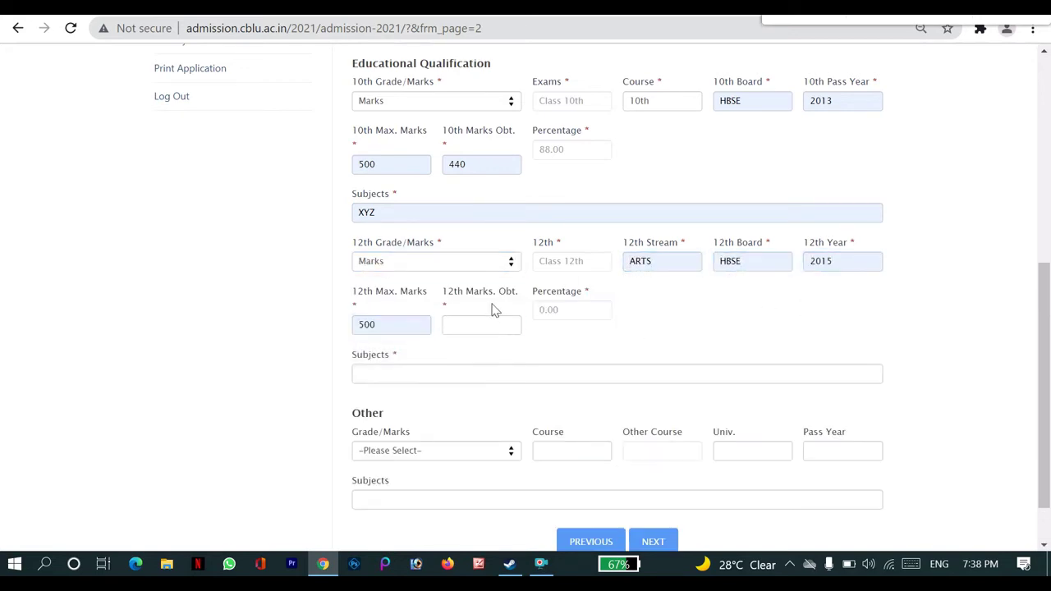
click(485, 325)
click(474, 357)
click(429, 374)
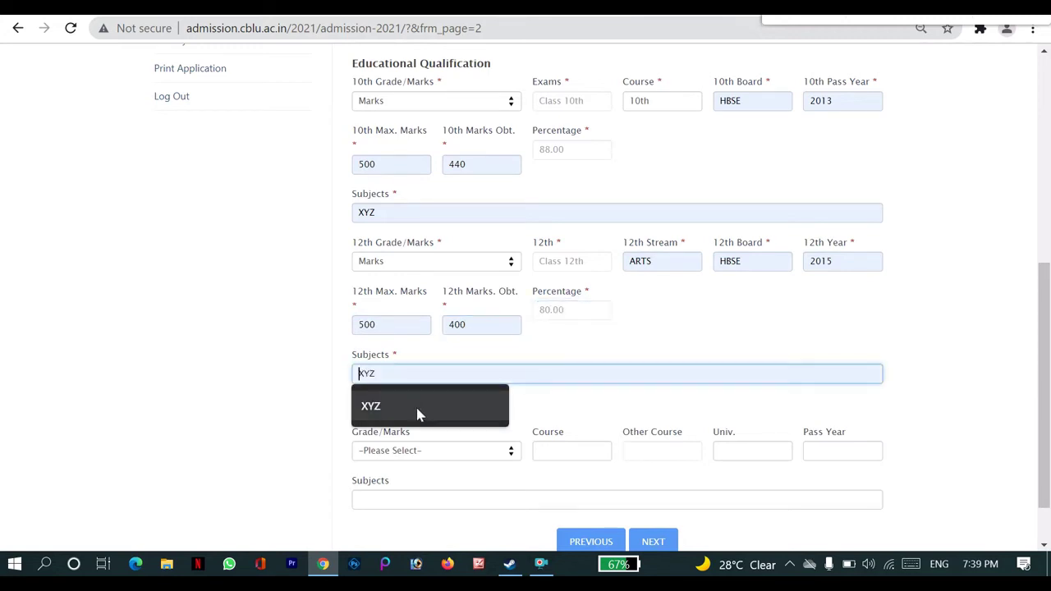
click(418, 417)
Proceed to the Weightage and Declaration page and answer No to weightage questions 1 to 4
scroll(588, 341, down, 1)
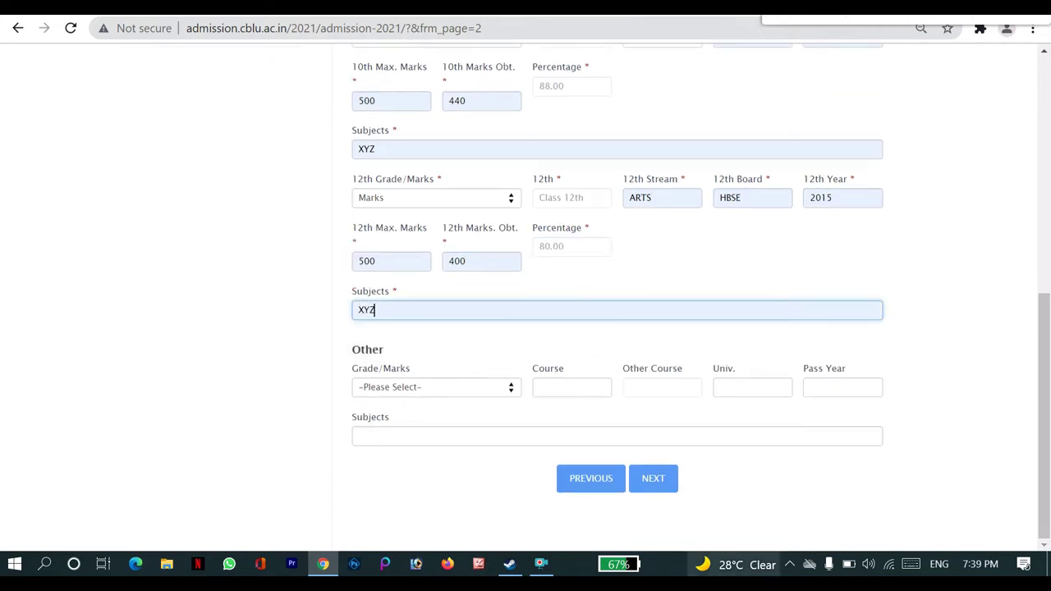
click(651, 484)
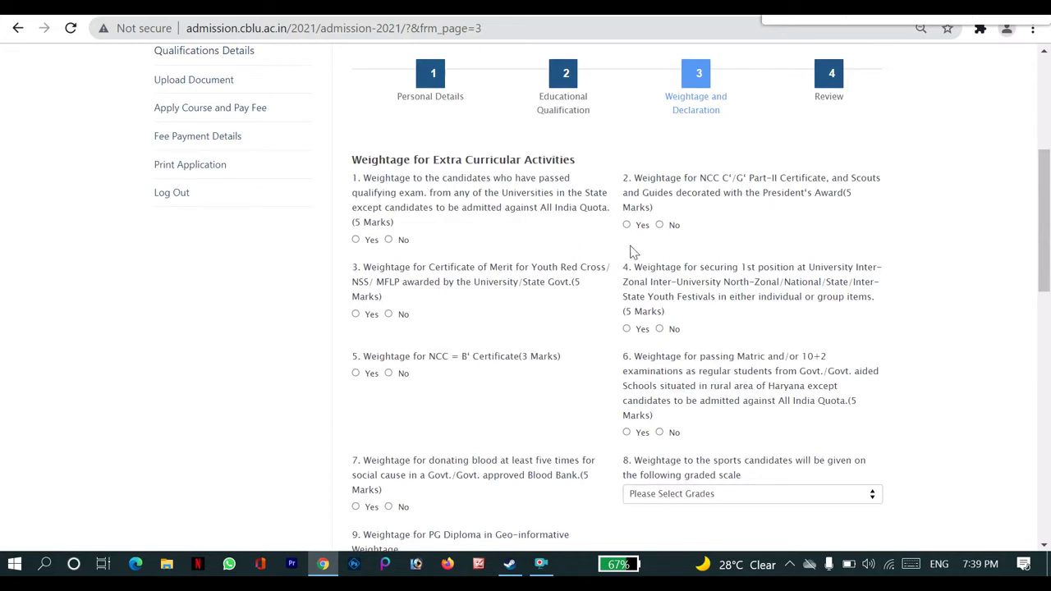
click(388, 240)
click(659, 225)
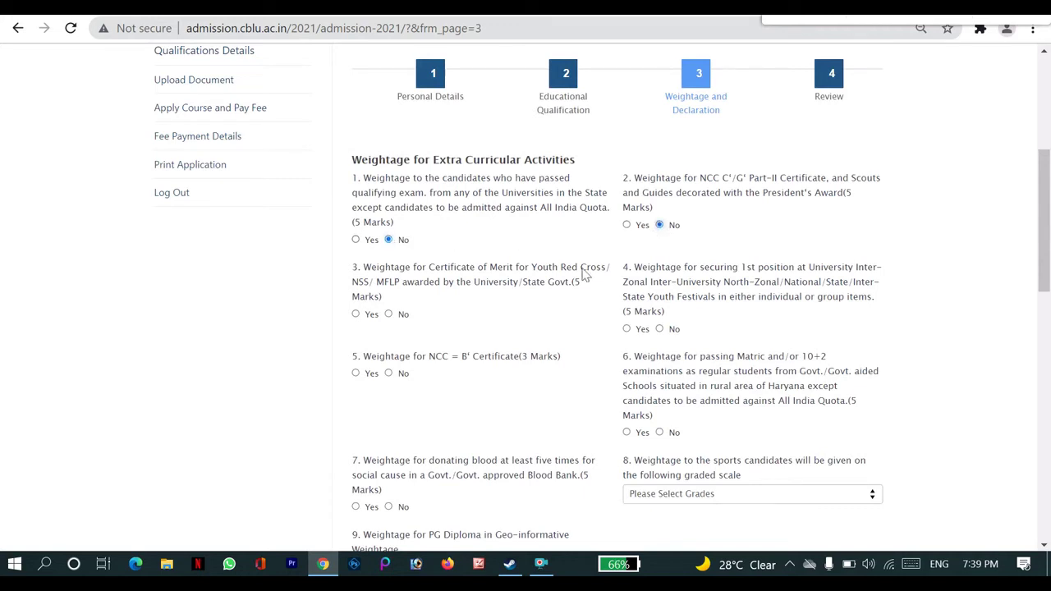
click(389, 314)
click(660, 329)
Answer No to weightage questions 5, 6 and 7 on NCC B, rural schooling and blood donation
scroll(417, 300, down, 2)
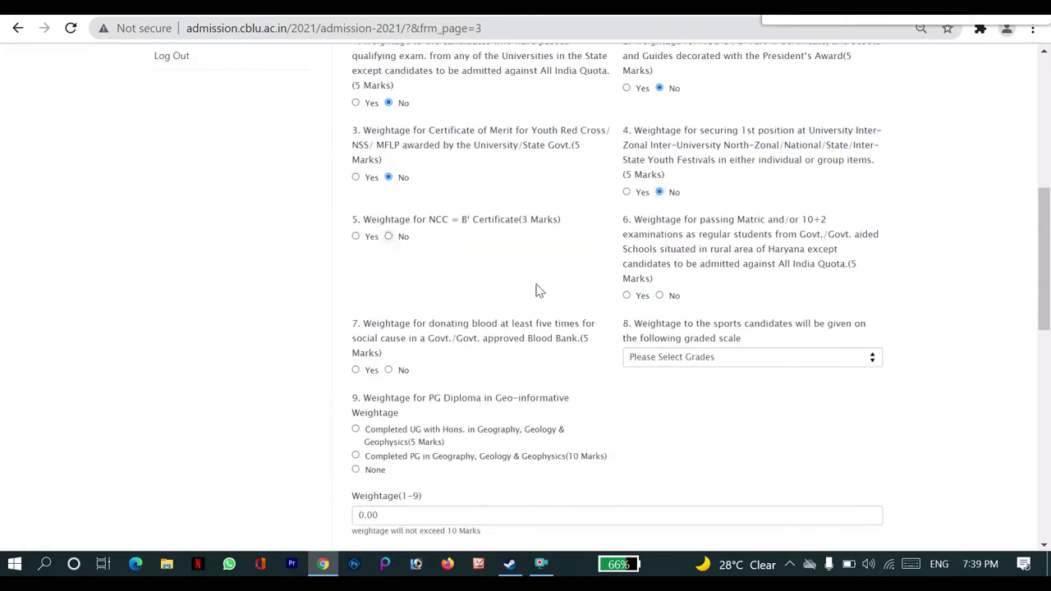
click(388, 237)
click(659, 295)
scroll(641, 311, down, 2)
click(389, 234)
Set the sports weightage grade to d(0 Marks) and the PG Diploma in Geo-informative weightage to None
click(680, 228)
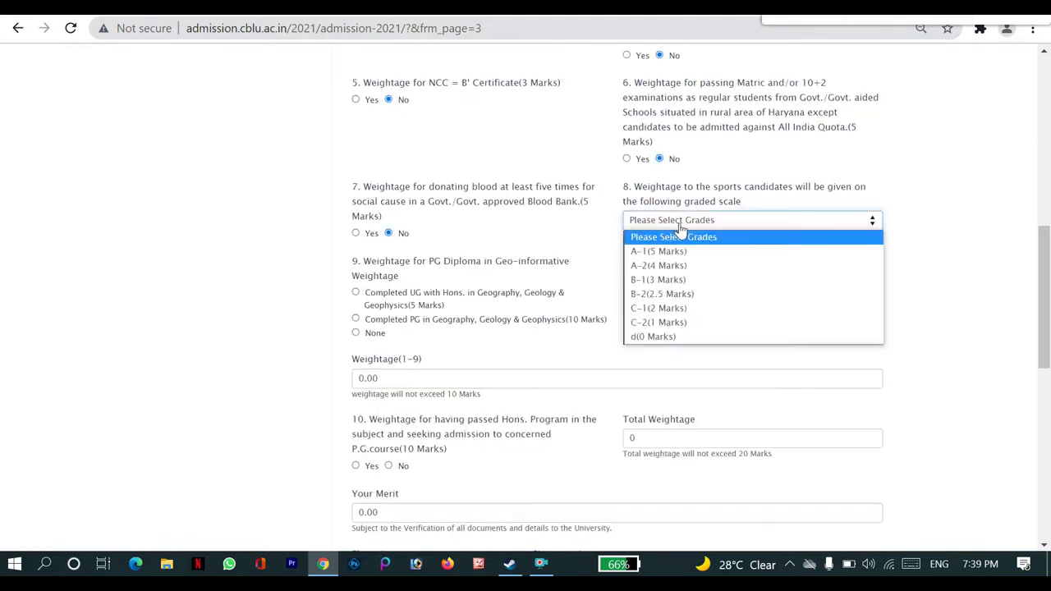
scroll(464, 312, down, 2)
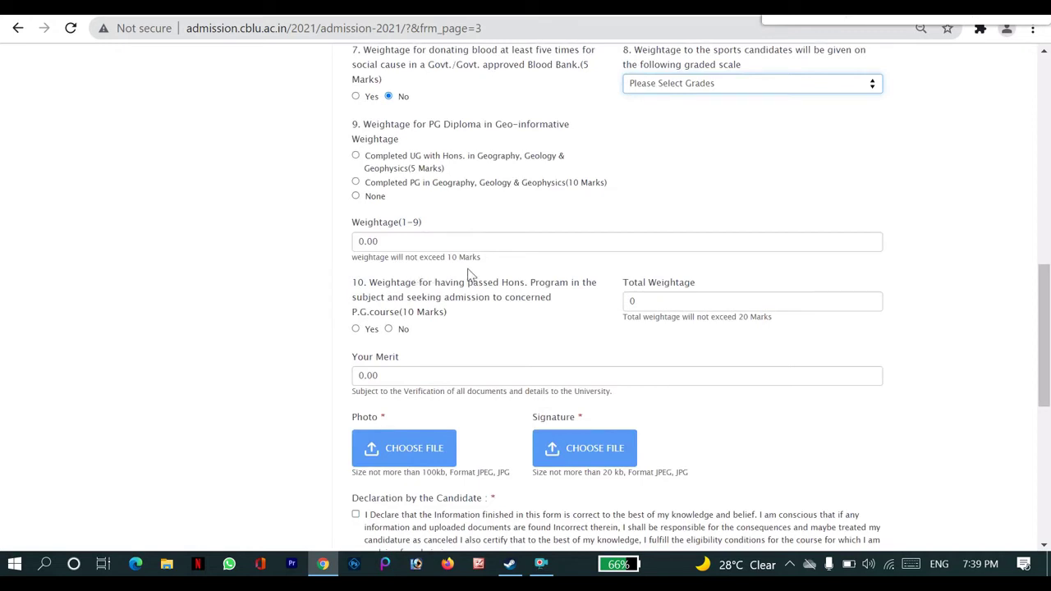
scroll(493, 242, up, 2)
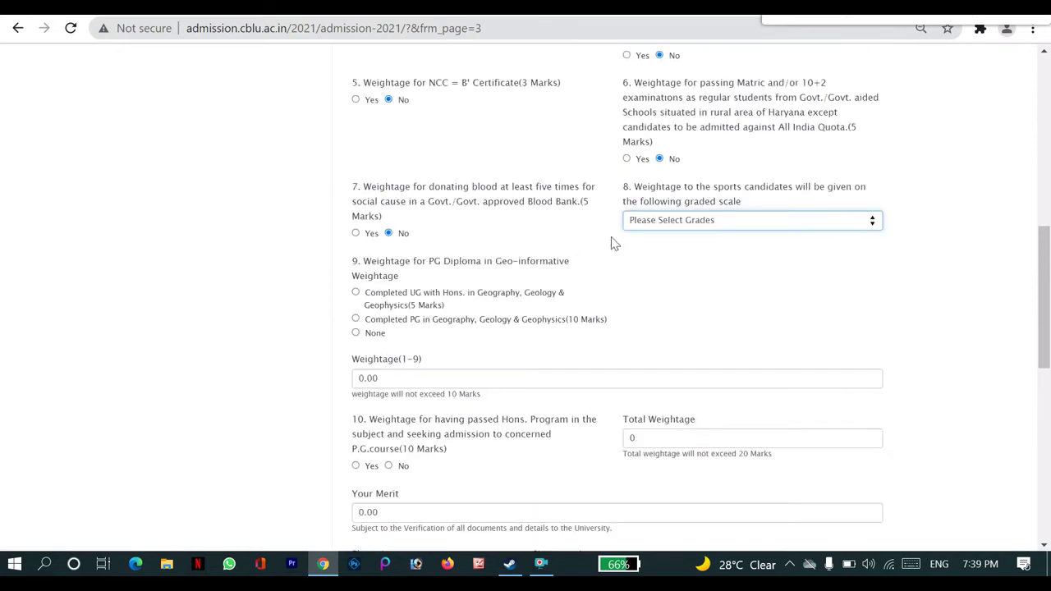
click(695, 220)
click(648, 334)
click(355, 332)
Review the weightage answers and answer No to question 10 on having passed an Hons. program
scroll(591, 300, down, 4)
scroll(591, 303, up, 8)
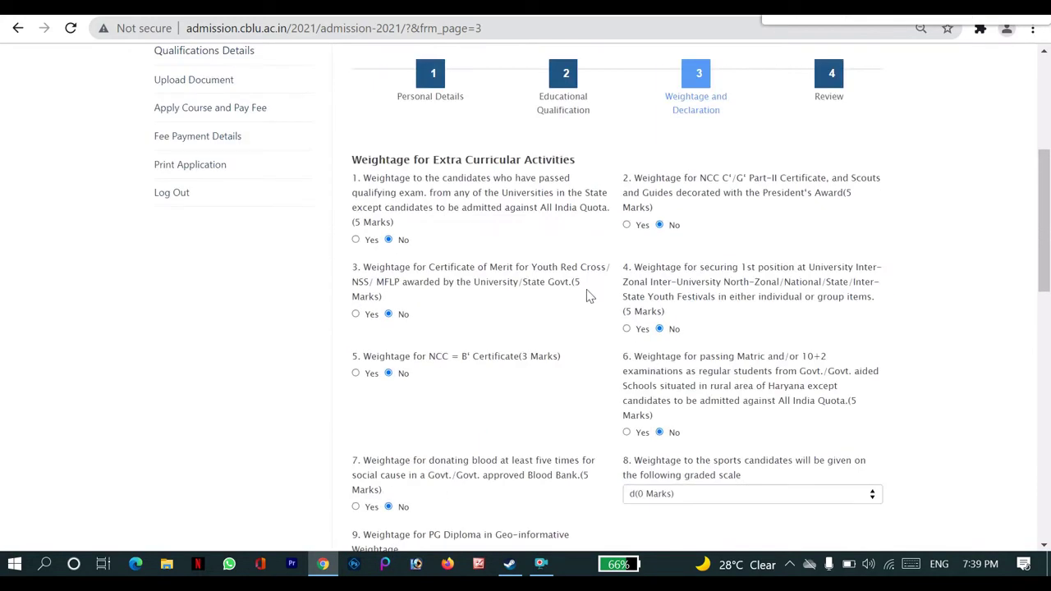
scroll(588, 295, down, 2)
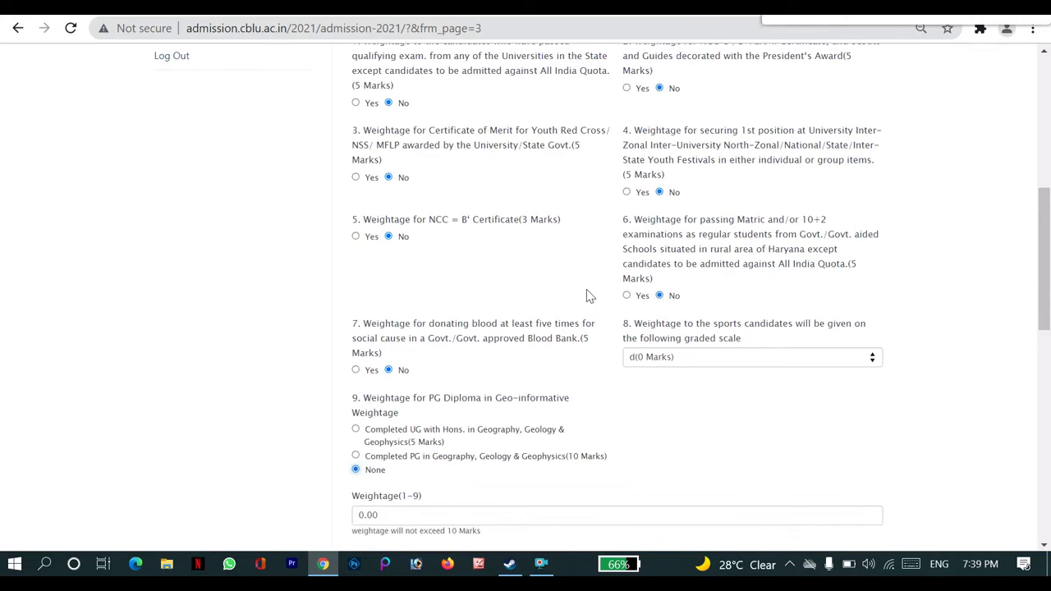
scroll(588, 296, down, 4)
scroll(588, 295, down, 2)
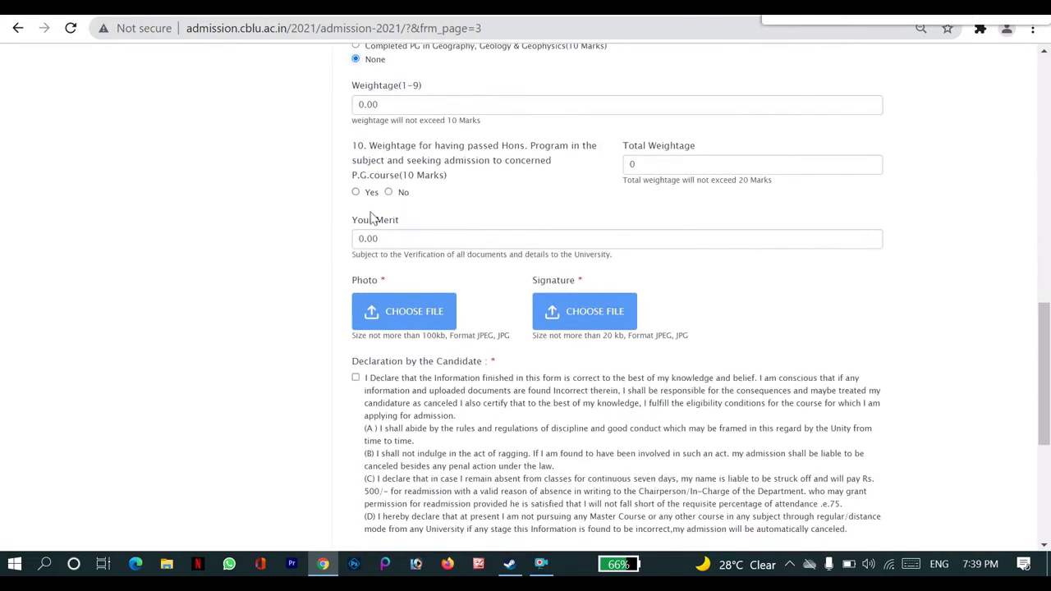
click(389, 192)
Upload the candidate's signature image above the declarations
scroll(434, 200, down, 4)
scroll(435, 172, up, 4)
click(579, 319)
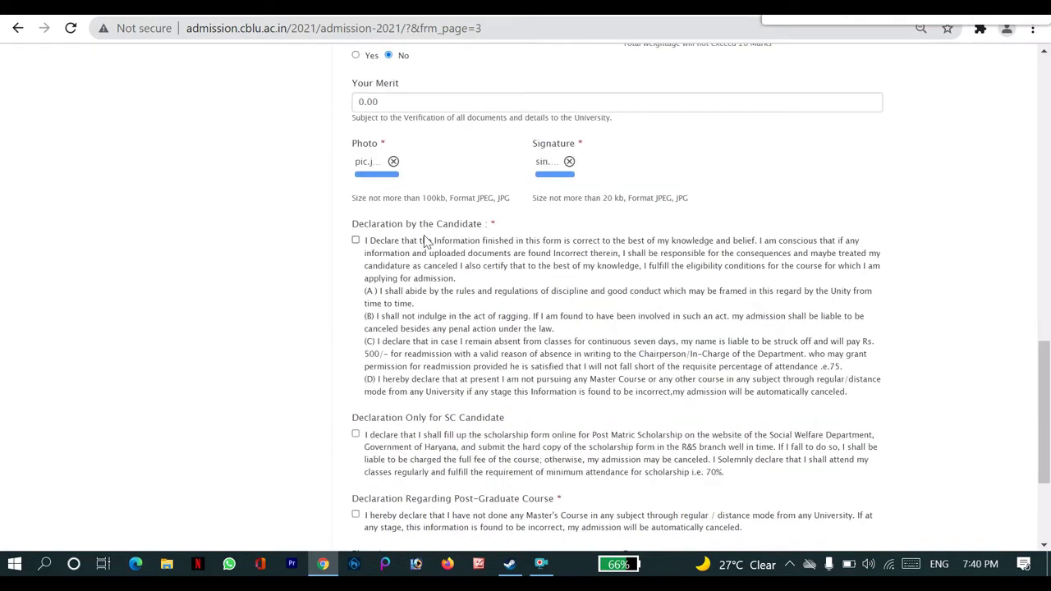
Accept the candidate declaration, the SC candidate declaration and the post-graduate course declaration
click(401, 255)
scroll(400, 329, down, 2)
click(399, 329)
click(369, 381)
Enter Bhiwani as the place, complete the reCAPTCHA check and continue to the review page
click(407, 433)
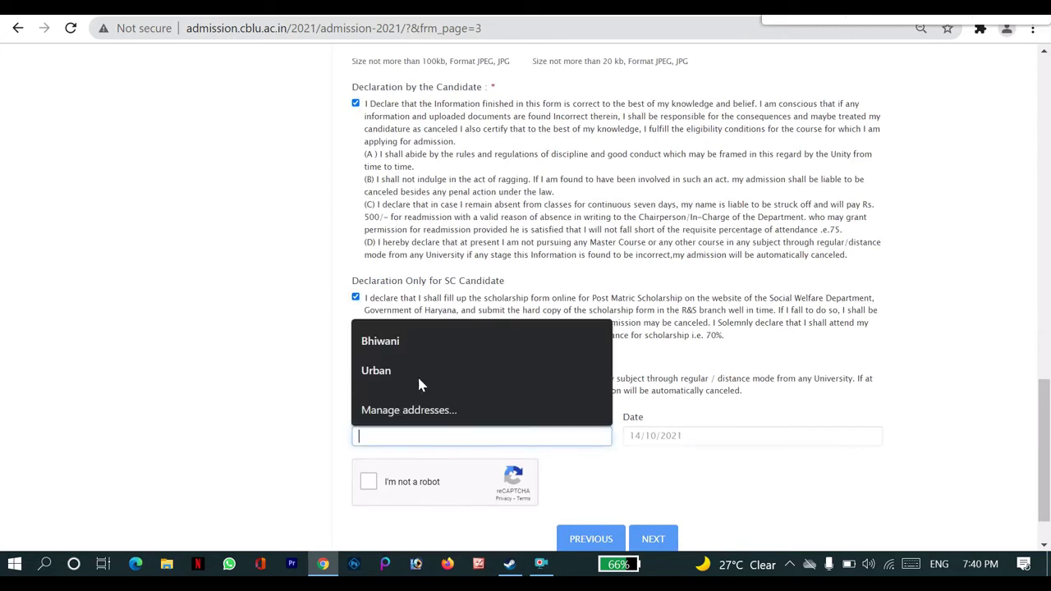
click(433, 347)
scroll(570, 410, down, 1)
click(366, 429)
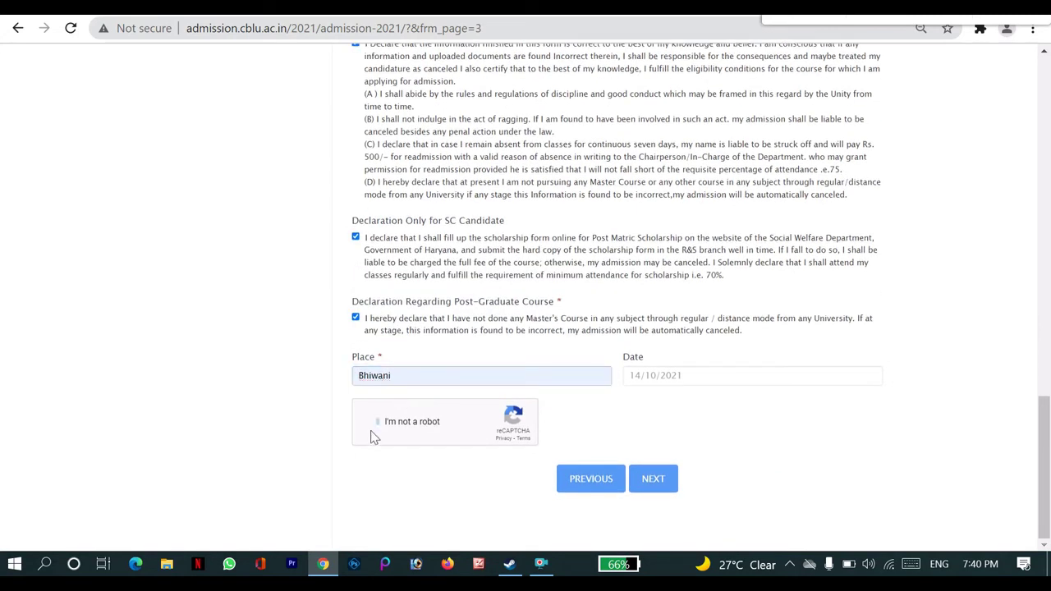
click(661, 480)
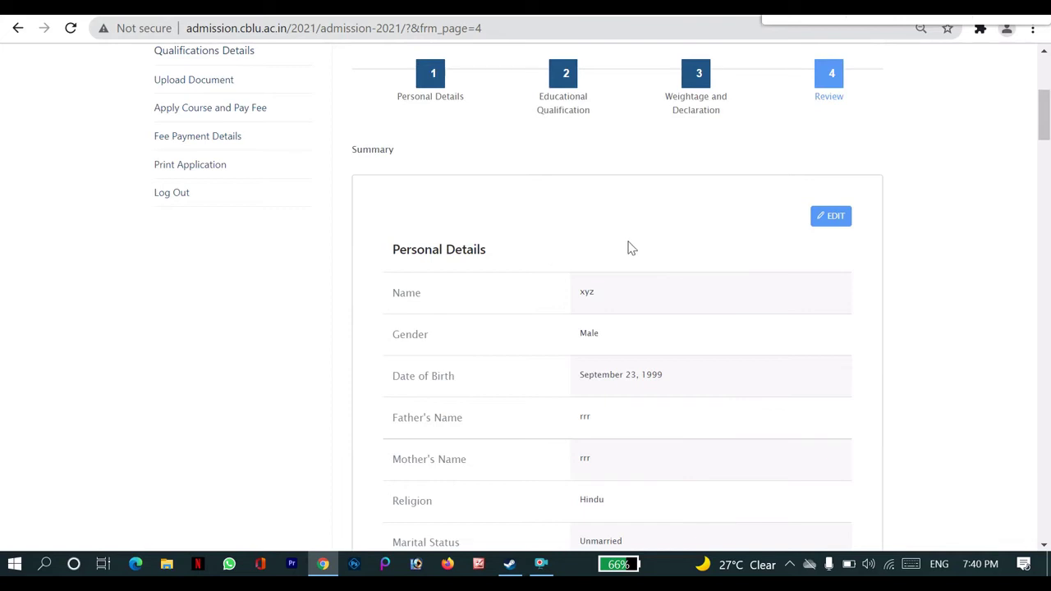
Review the application summary from the personal details through the educational qualifications to the declarations
scroll(631, 248, down, 2)
scroll(629, 242, up, 2)
scroll(829, 246, up, 2)
scroll(834, 268, down, 2)
scroll(741, 261, down, 2)
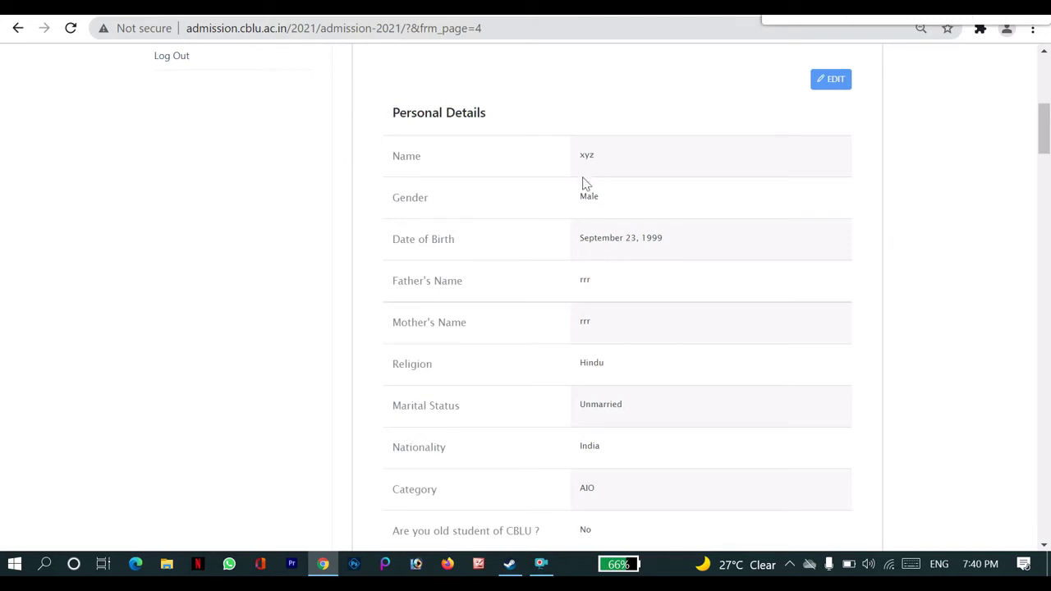
scroll(611, 246, down, 2)
scroll(610, 247, down, 14)
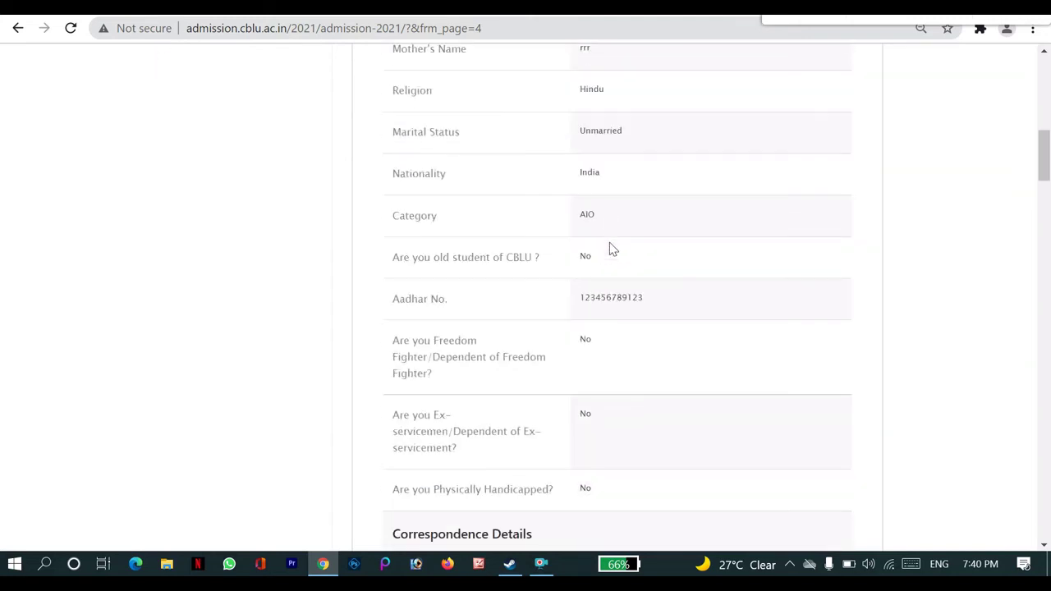
scroll(613, 262, down, 5)
scroll(612, 261, up, 3)
scroll(612, 261, down, 5)
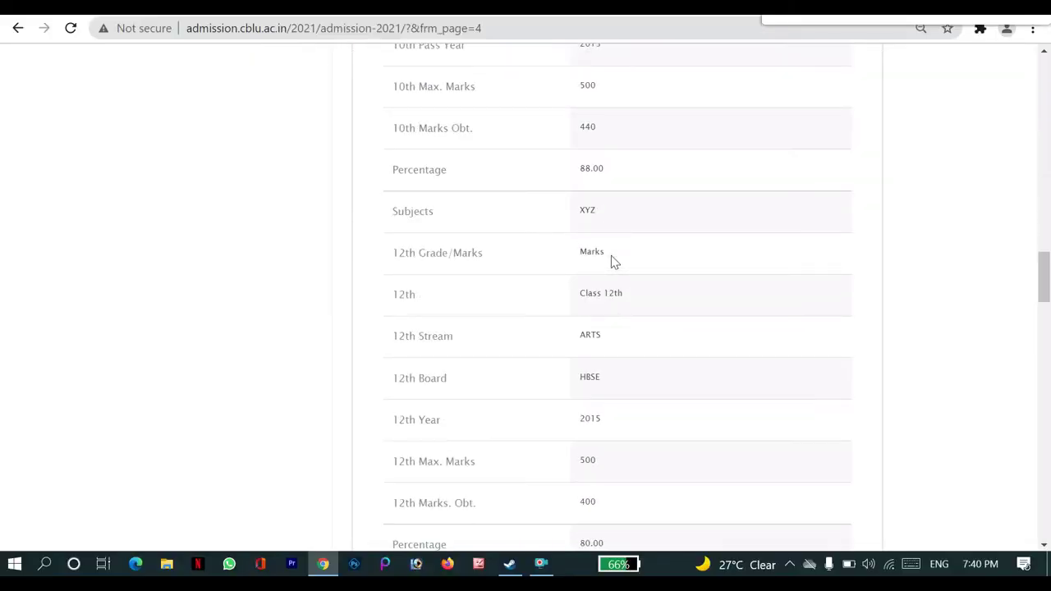
scroll(632, 362, down, 15)
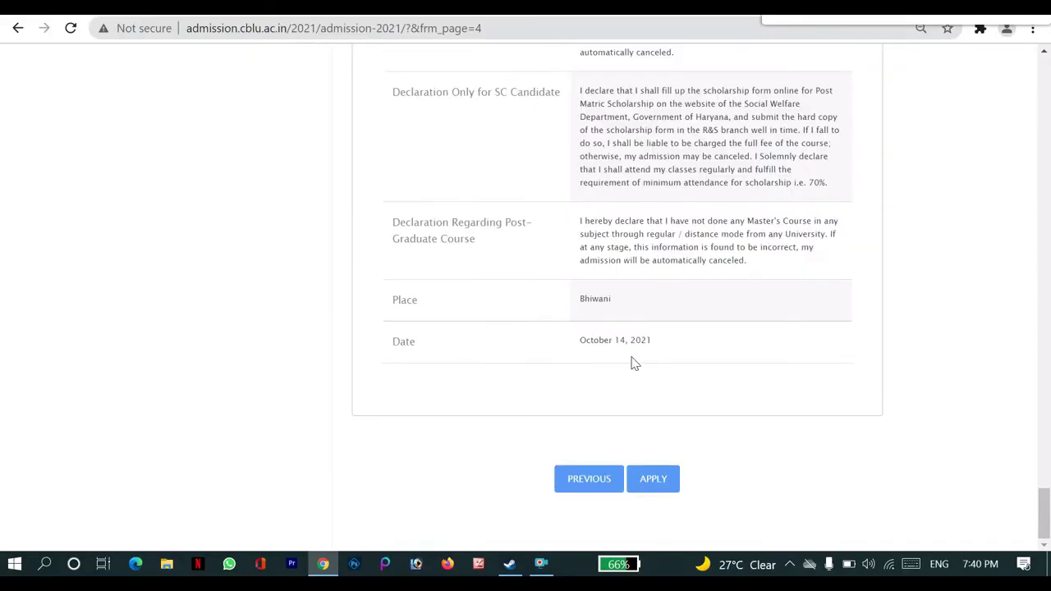
Submit the reviewed application and highlight the application number in the confirmation message
click(657, 479)
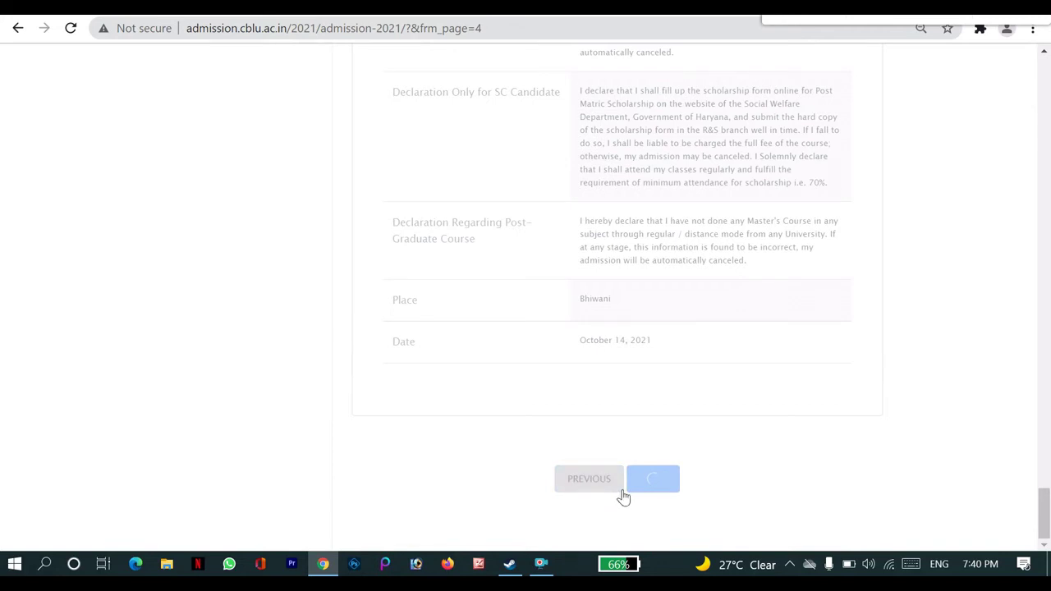
scroll(699, 349, up, 5)
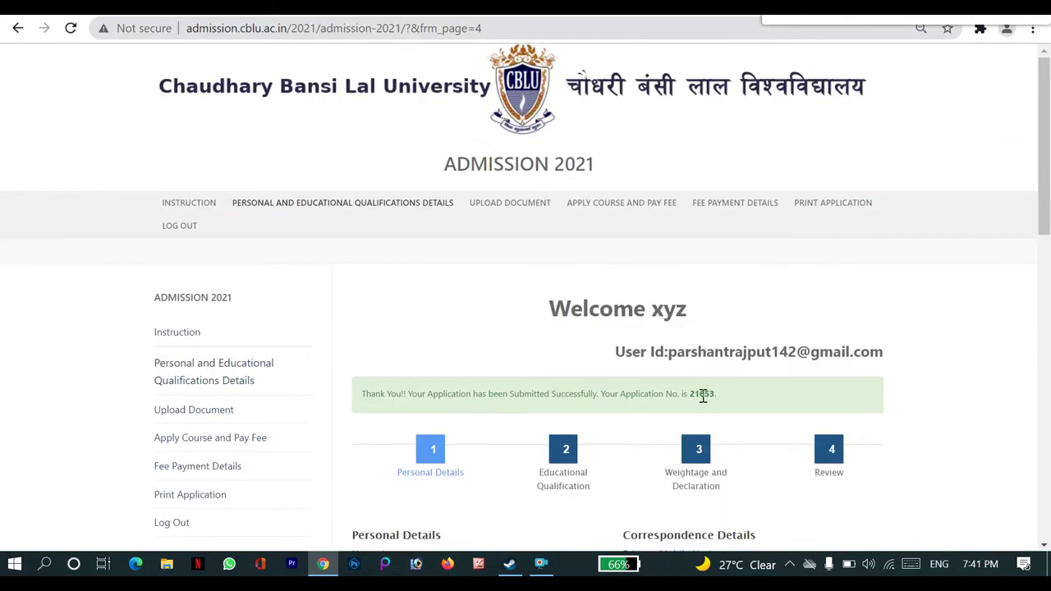
double_click(703, 395)
scroll(233, 340, down, 3)
scroll(211, 265, up, 3)
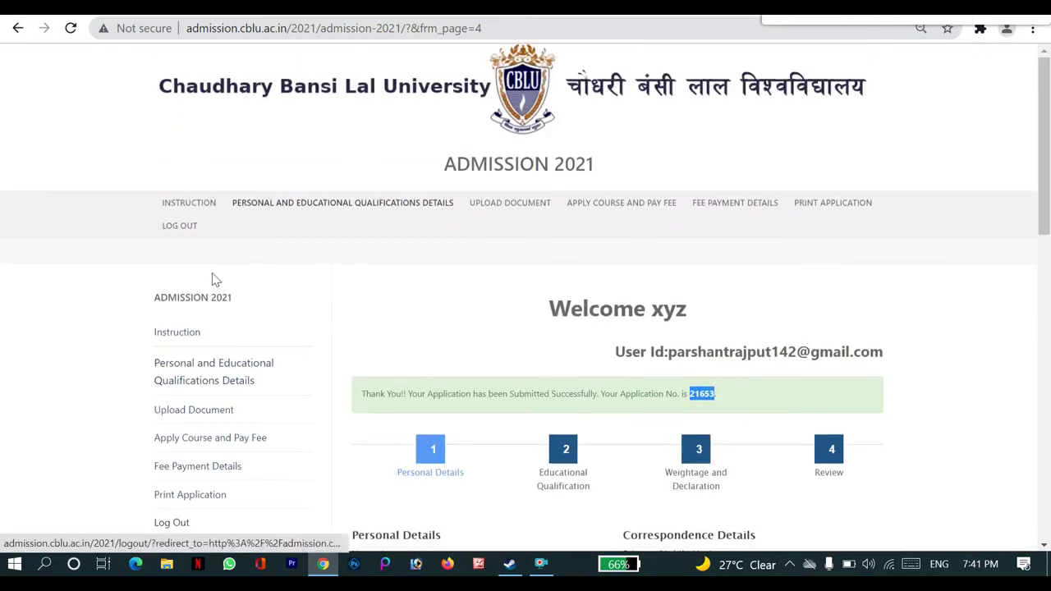
Open the document upload form and examine its candidate fields, required marksheets, certificates and file size limits
click(204, 420)
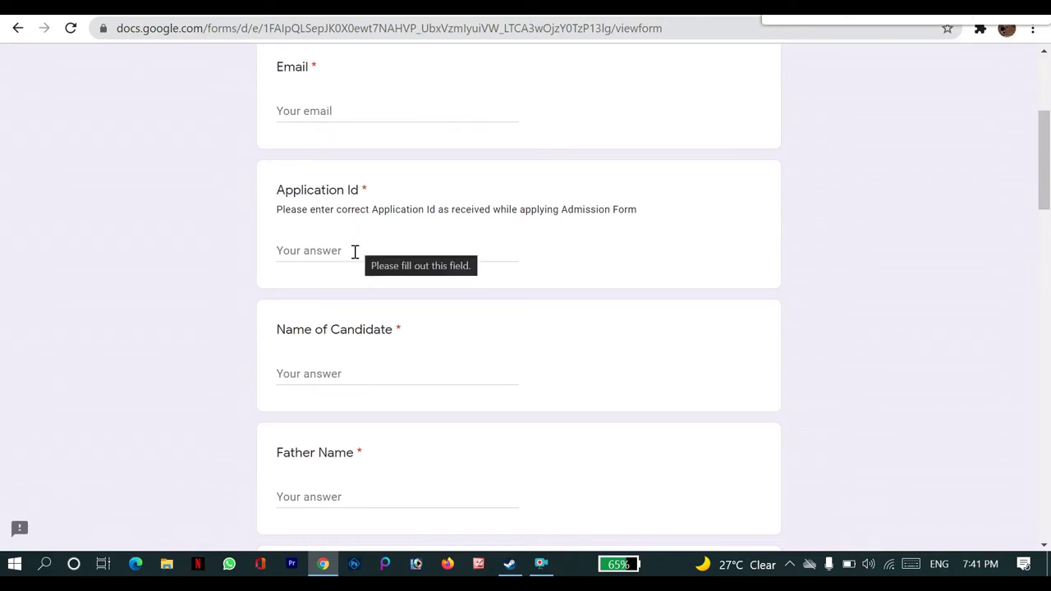
scroll(354, 252, down, 2)
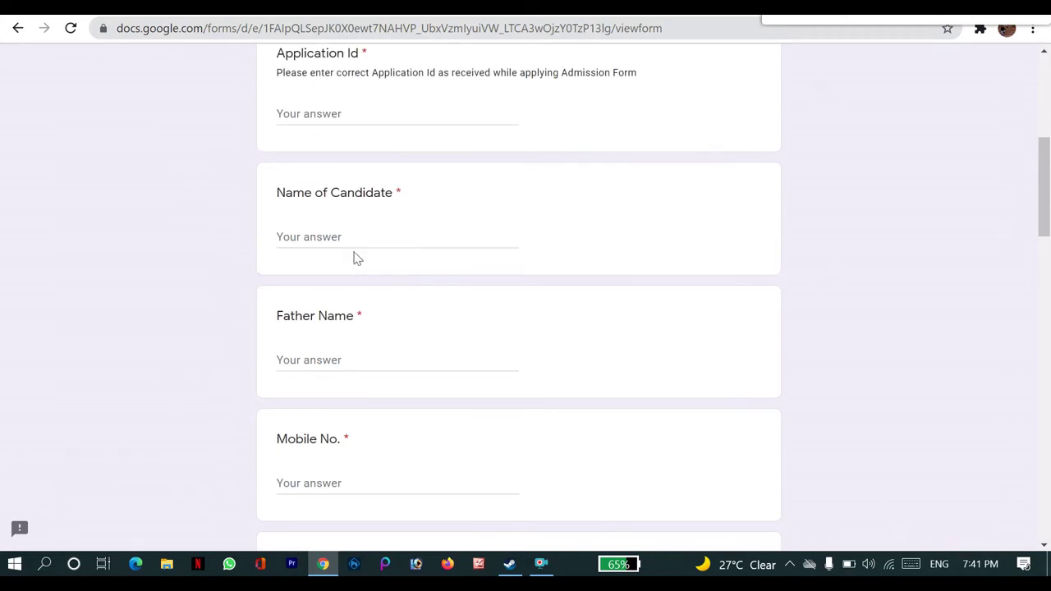
scroll(365, 287, down, 2)
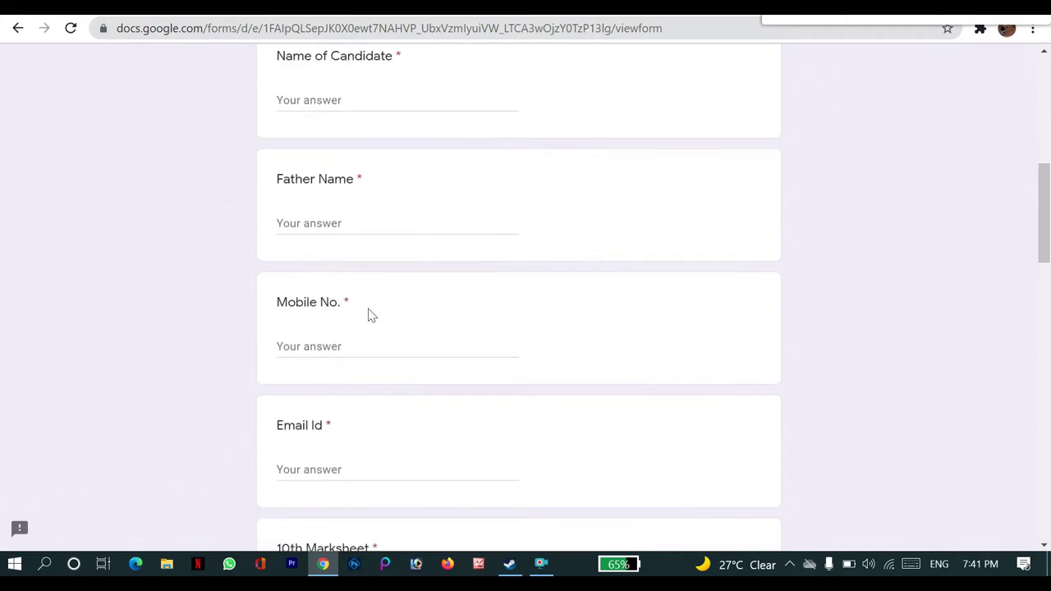
scroll(317, 385, down, 2)
scroll(322, 333, down, 2)
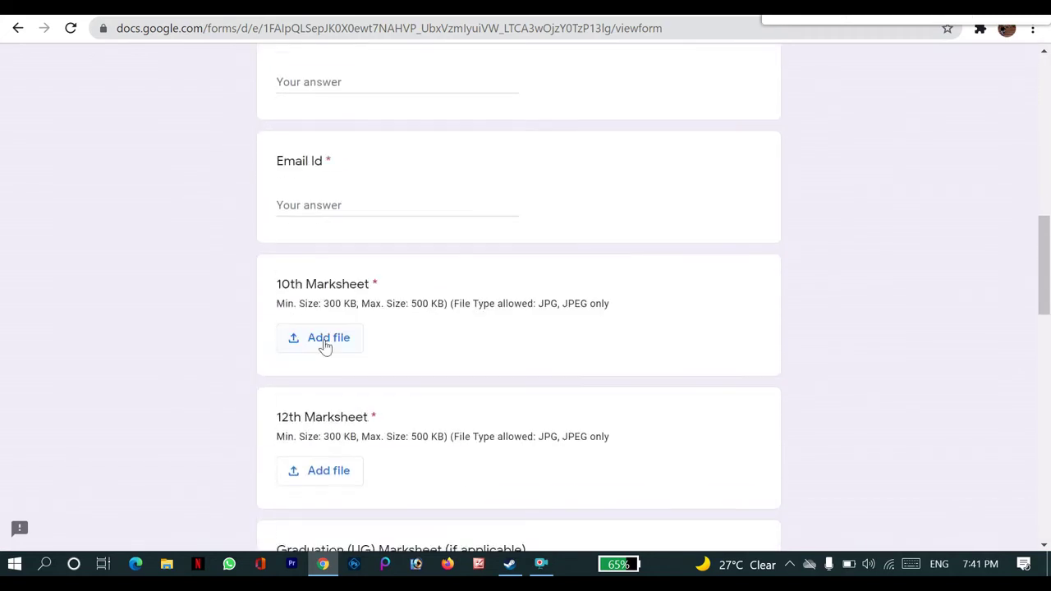
scroll(324, 351, down, 2)
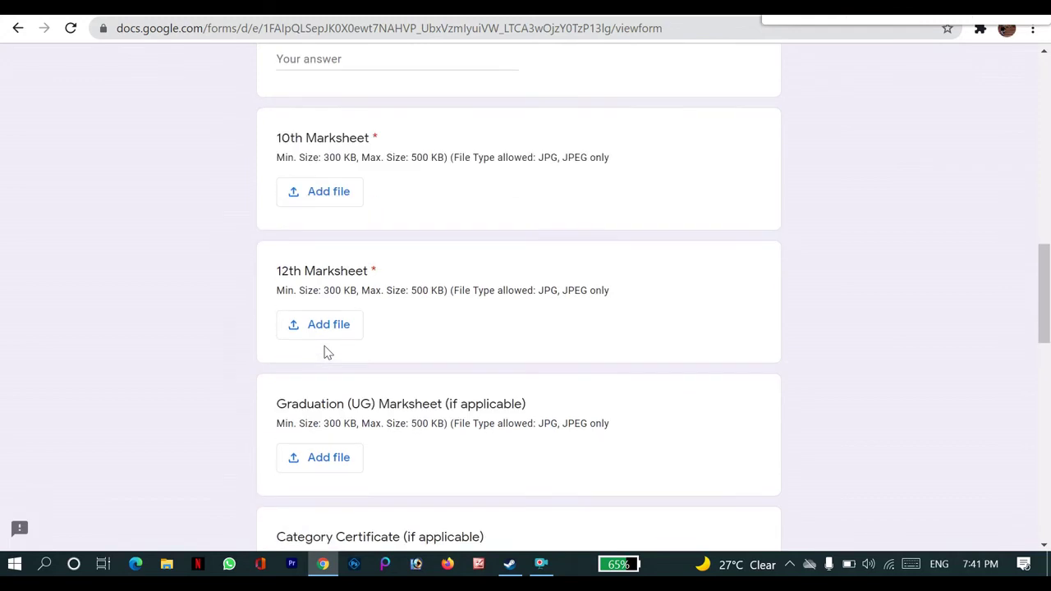
scroll(318, 345, down, 4)
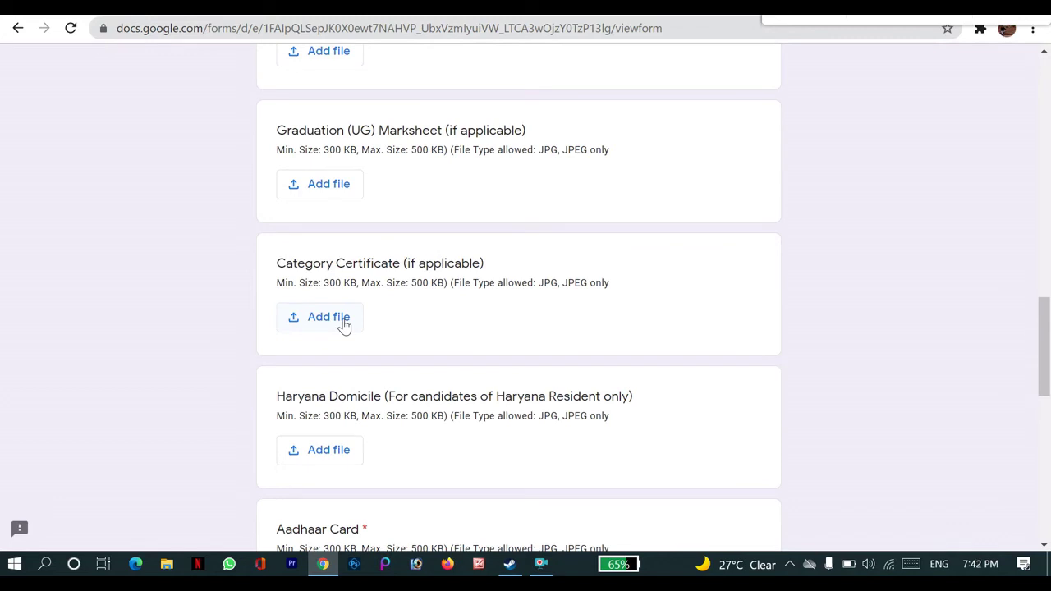
scroll(344, 326, down, 2)
scroll(336, 328, down, 2)
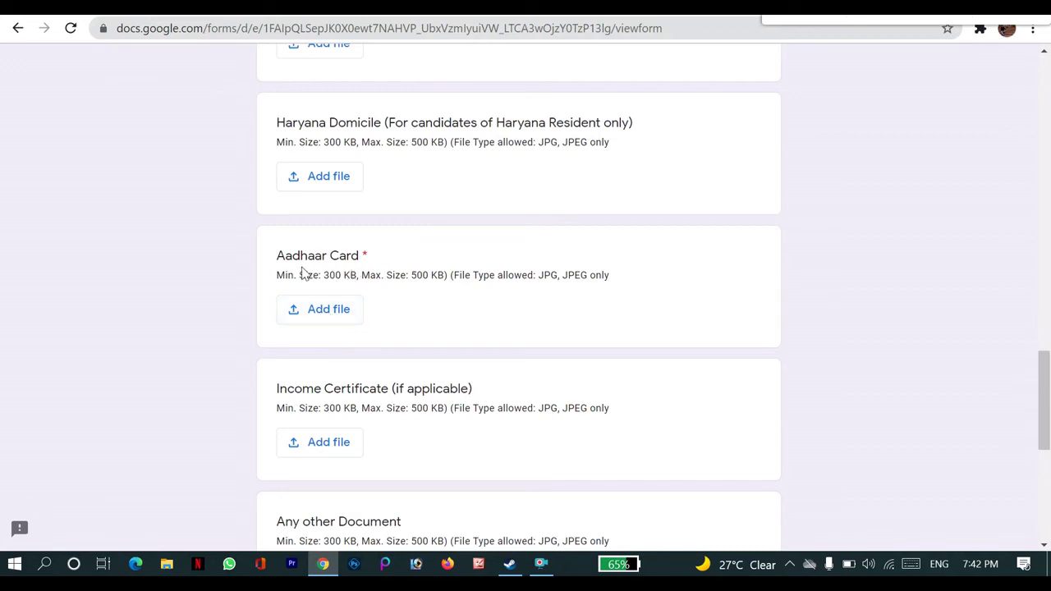
scroll(333, 275, down, 2)
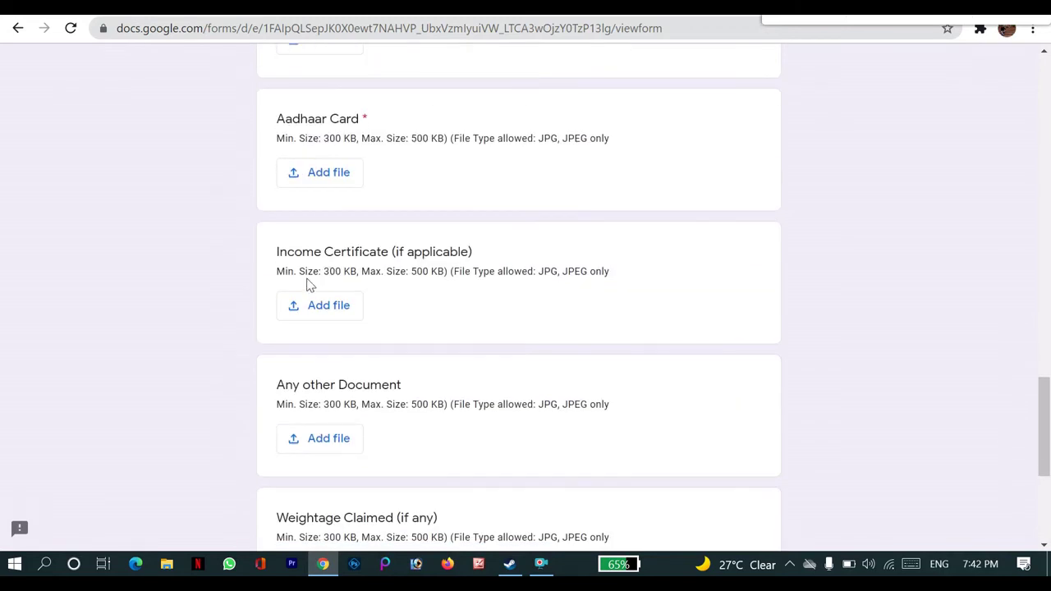
scroll(310, 285, down, 2)
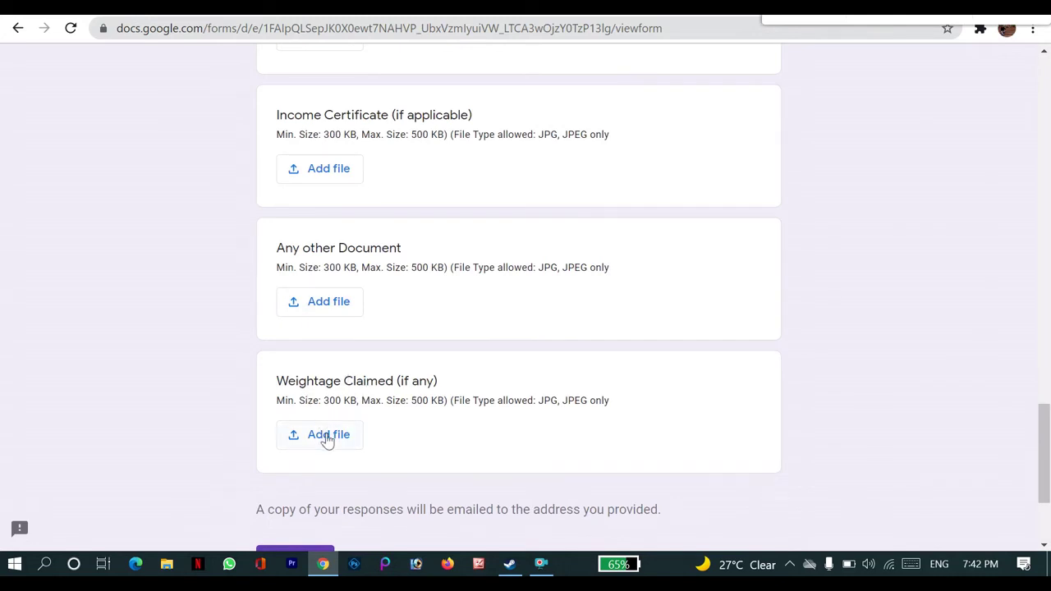
scroll(474, 396, down, 2)
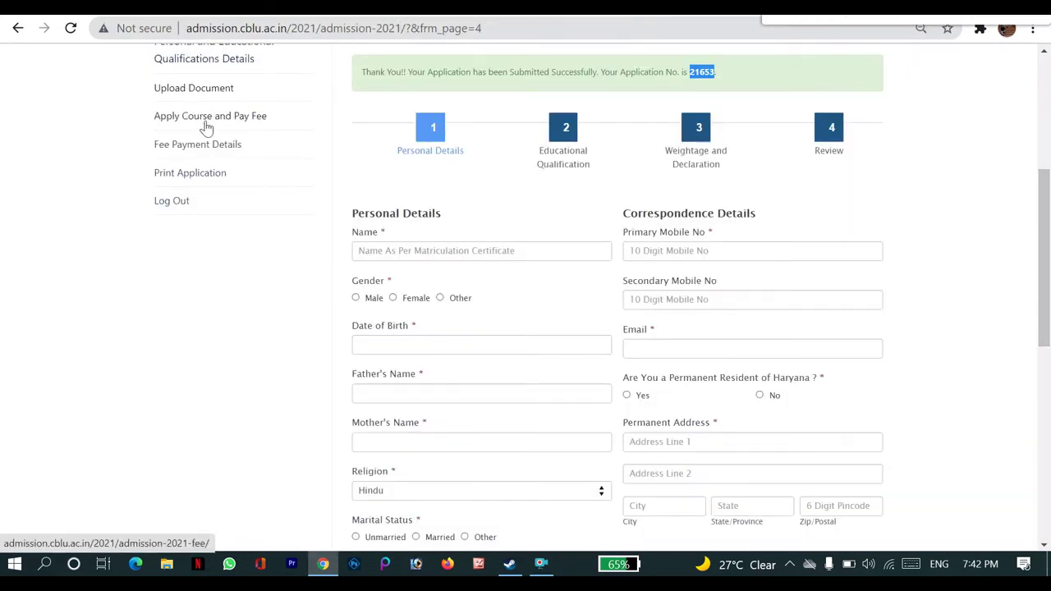
Open the course application and fee payment page of the admission portal
scroll(176, 107, up, 2)
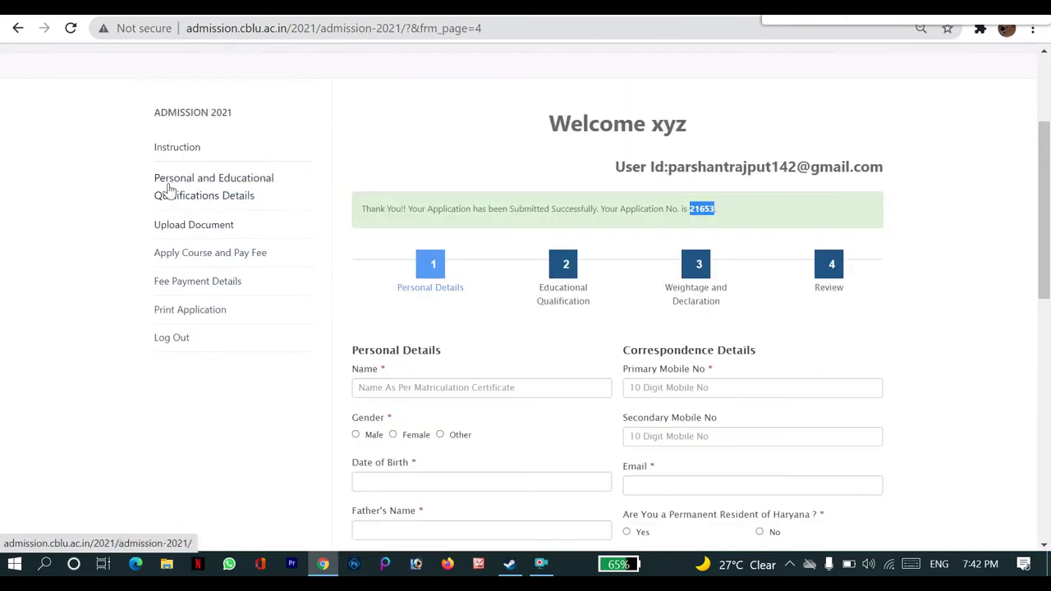
click(212, 261)
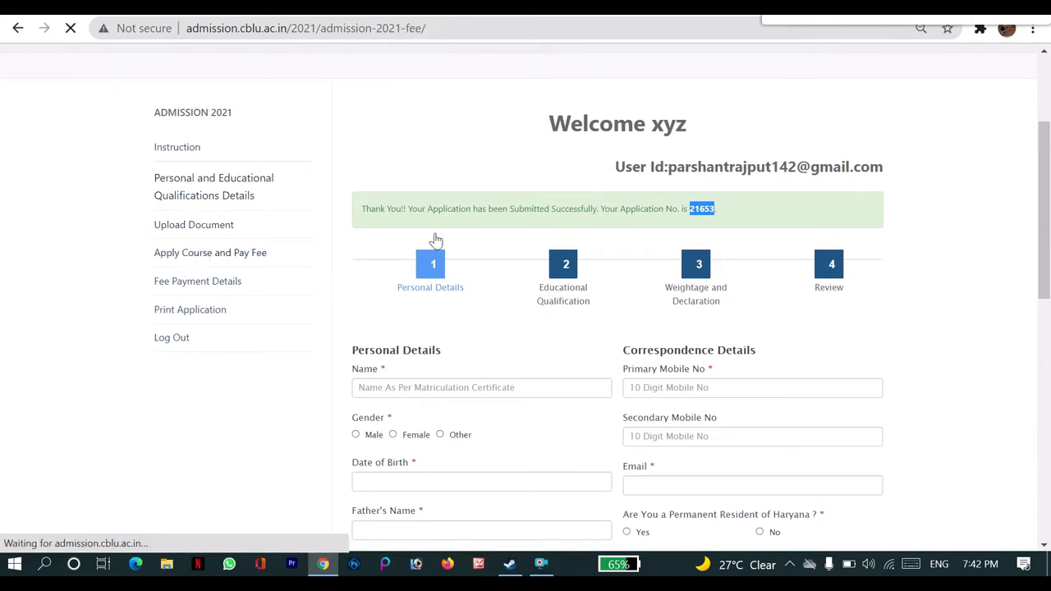
scroll(439, 252, down, 2)
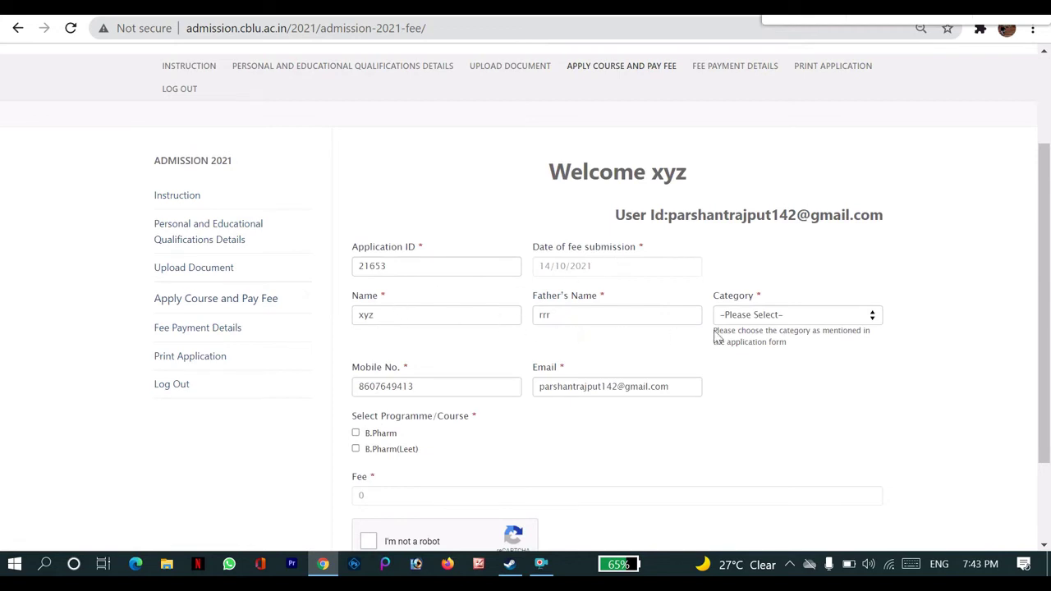
Set the fee form's category to AIO and select the B.Pharm course
click(794, 317)
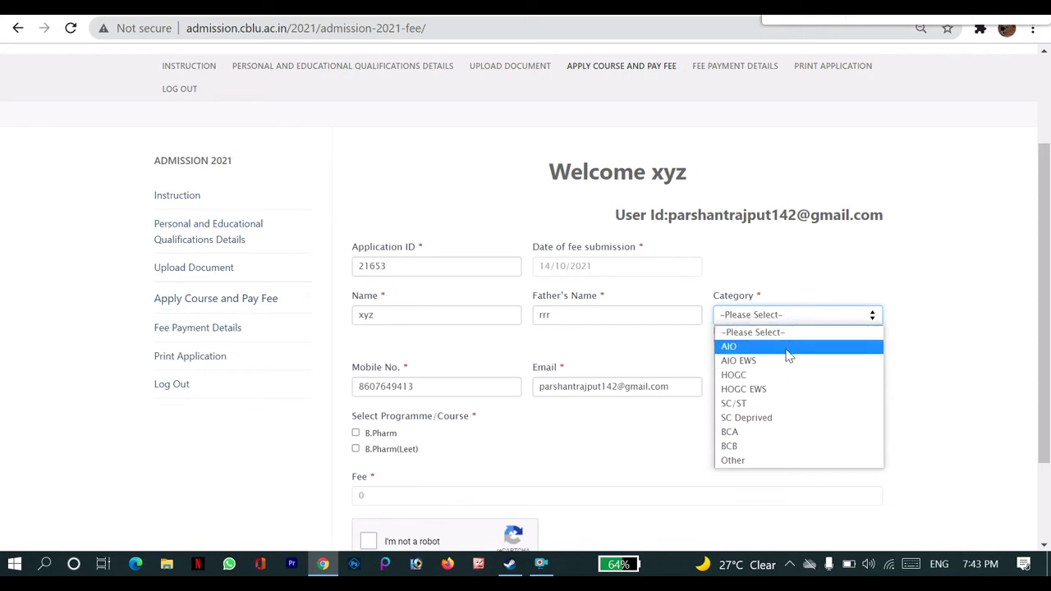
click(784, 347)
scroll(786, 348, down, 3)
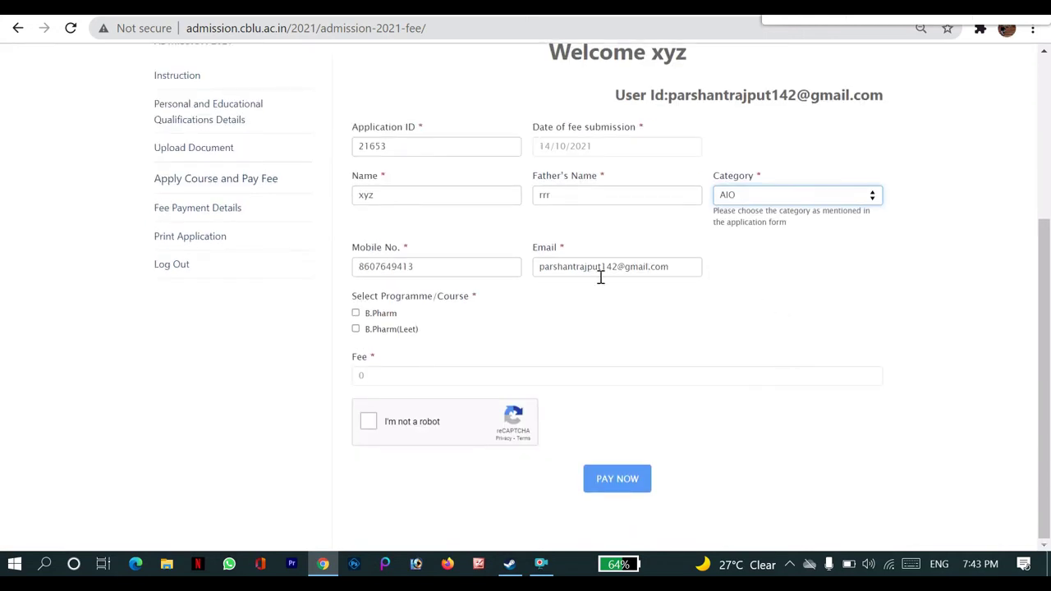
click(356, 313)
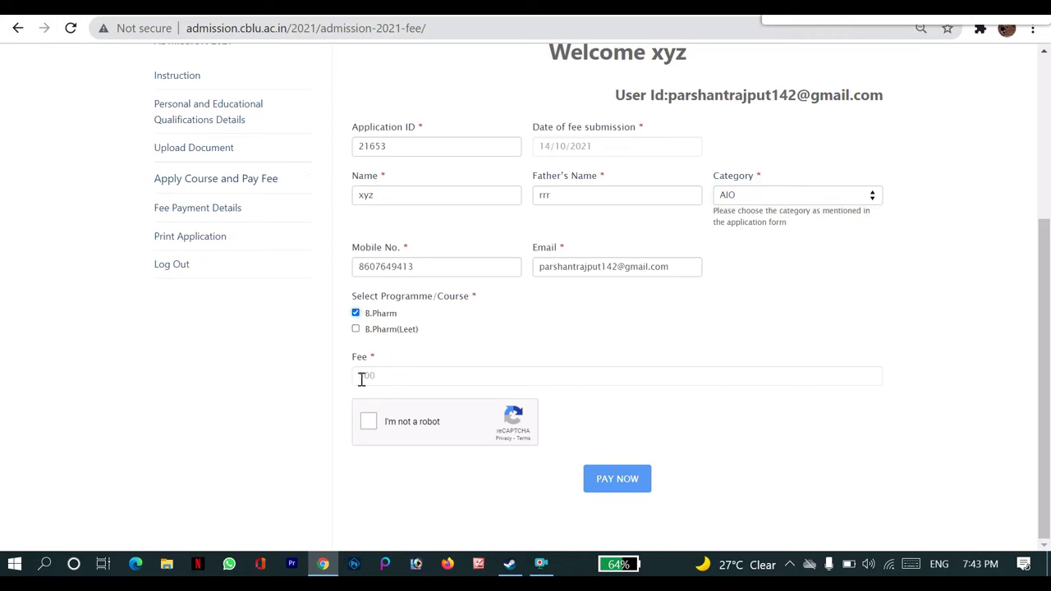
Compare the B.Pharm fee by choosing the categories AIO EWS, HOGC, HOGC EWS, SC/ST, BCA, BCB and Other in turn
click(784, 201)
click(770, 242)
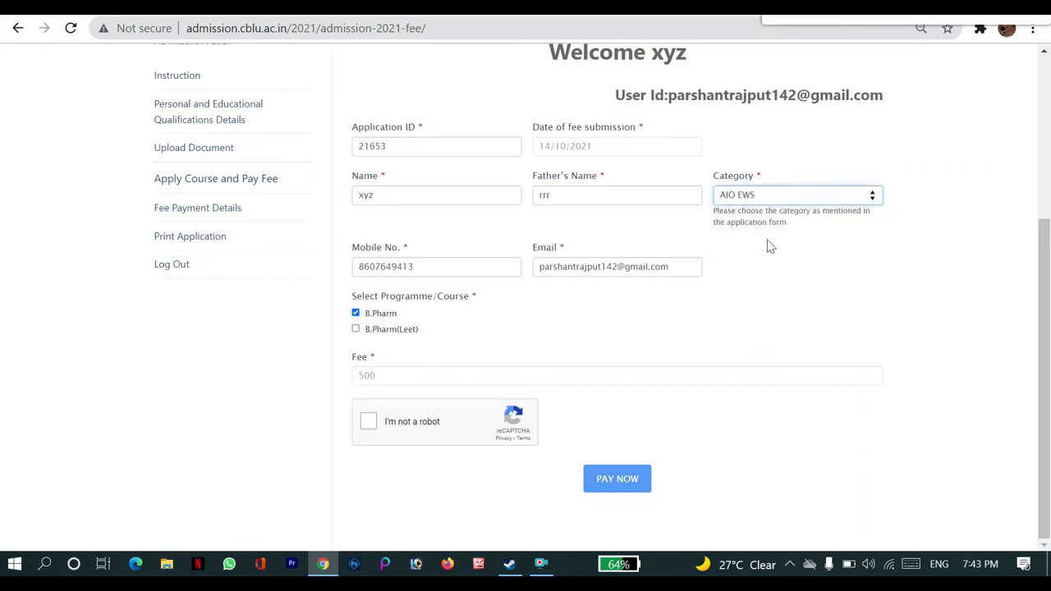
click(770, 201)
click(760, 257)
click(767, 202)
click(767, 271)
click(769, 203)
click(764, 285)
click(763, 197)
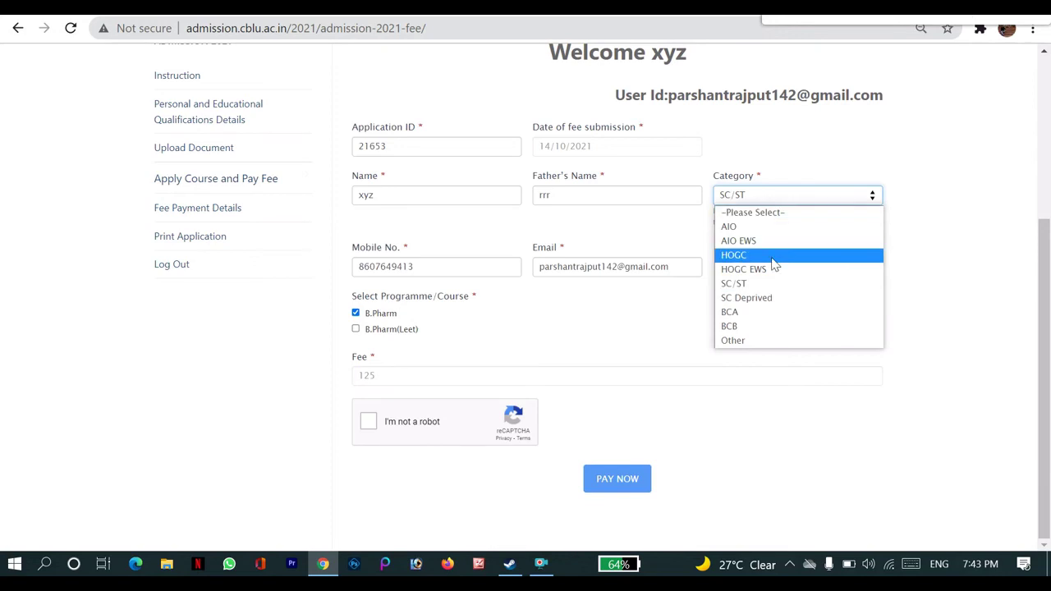
click(764, 312)
click(774, 202)
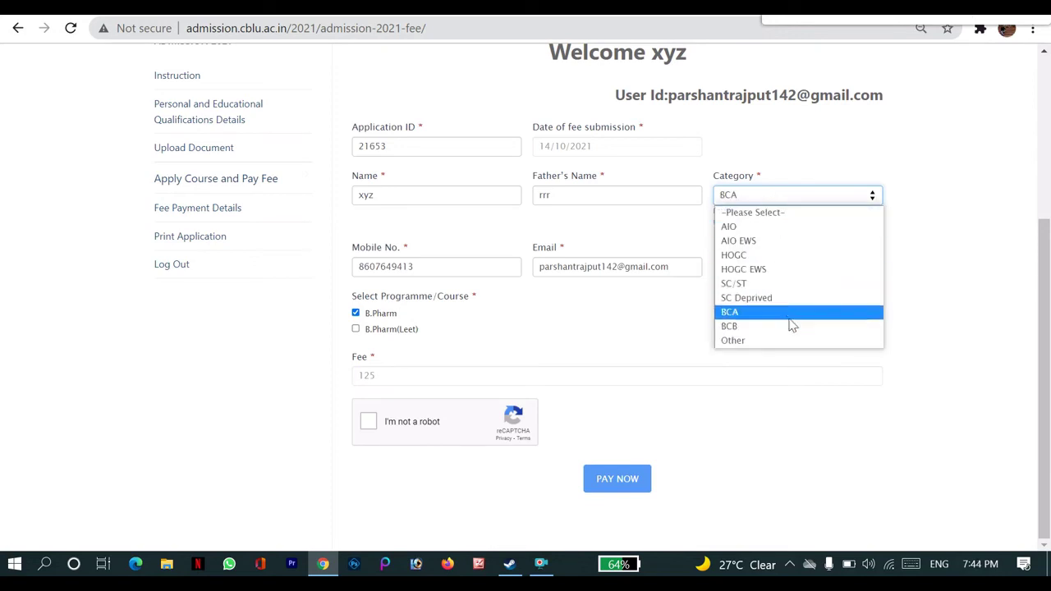
click(790, 328)
click(785, 206)
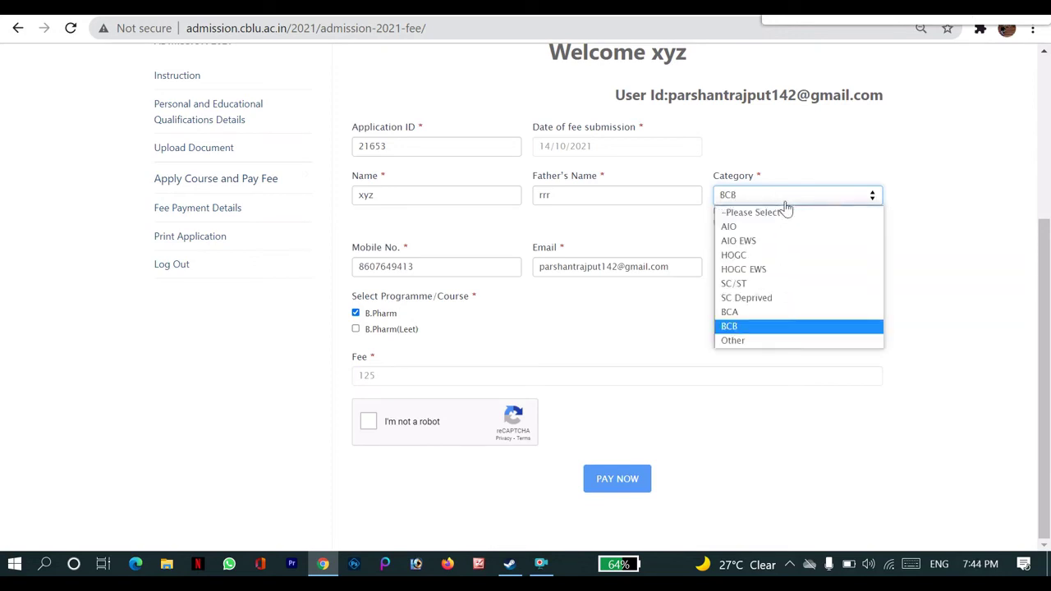
click(756, 341)
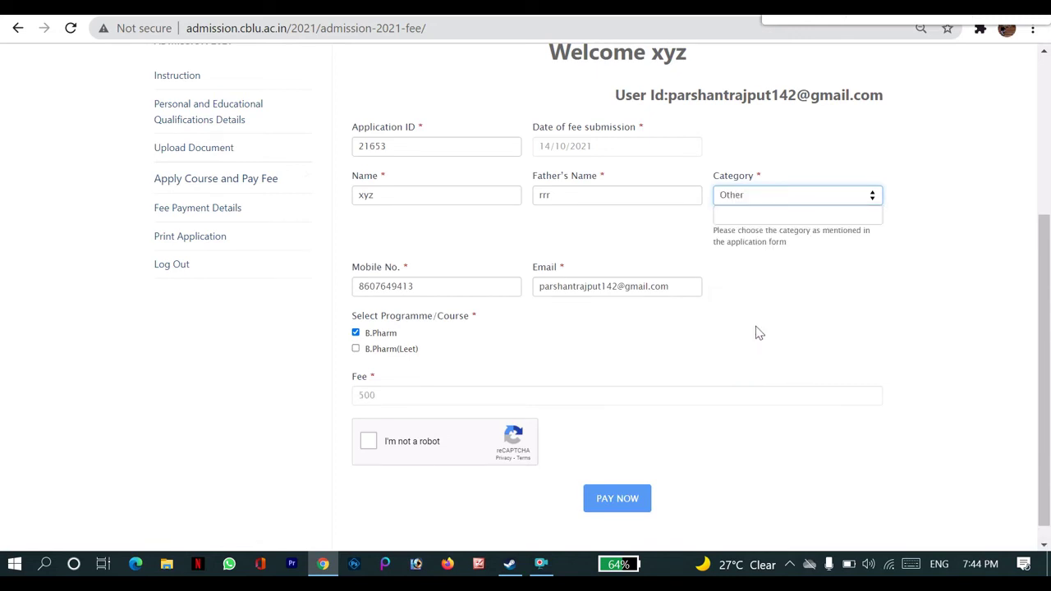
click(764, 217)
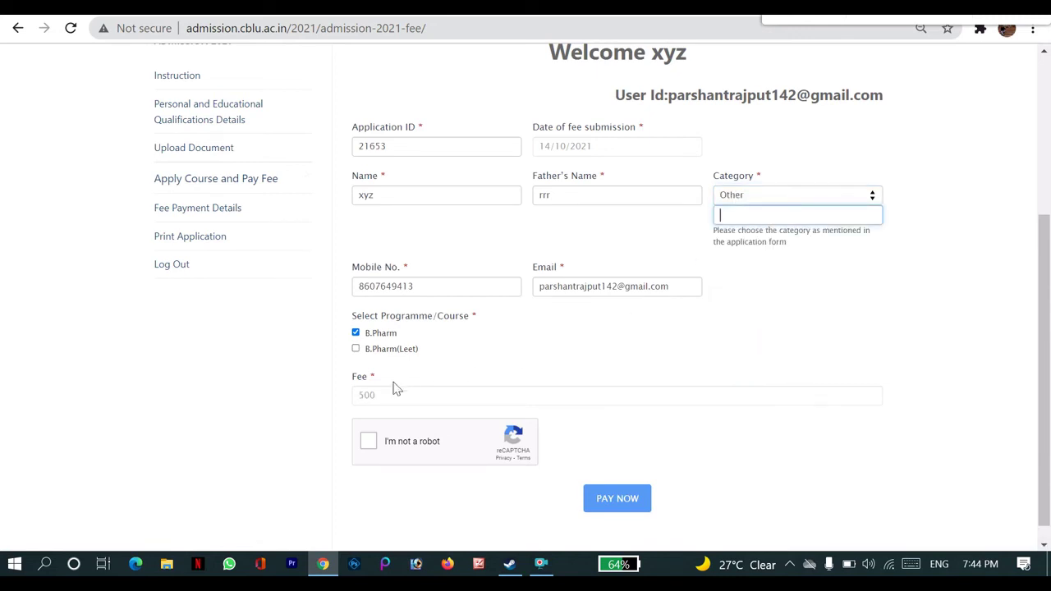
Set the category to HOGC and complete the reCAPTCHA check on the fee form
click(741, 200)
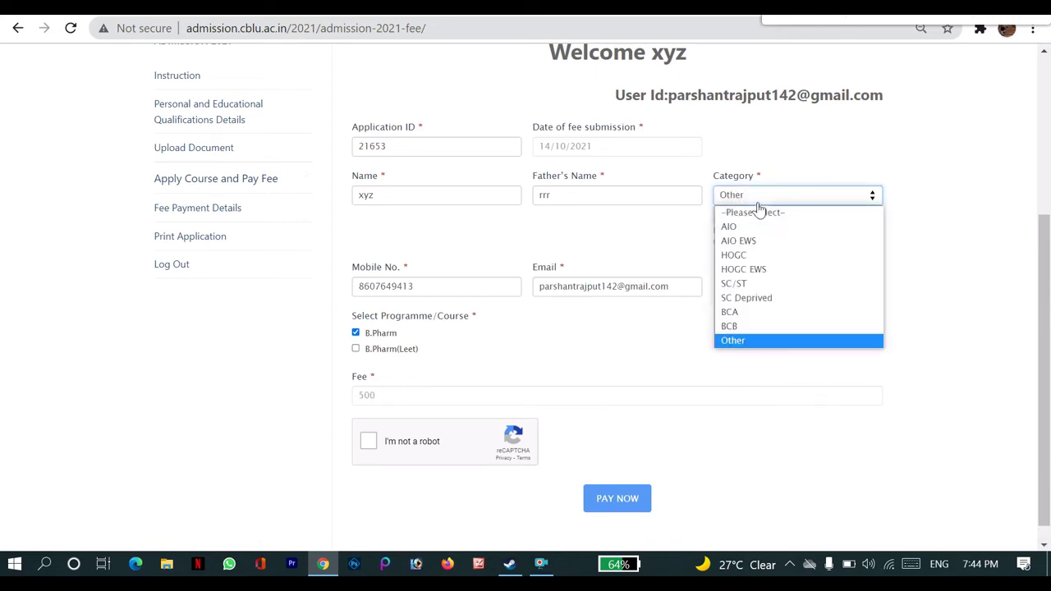
click(784, 259)
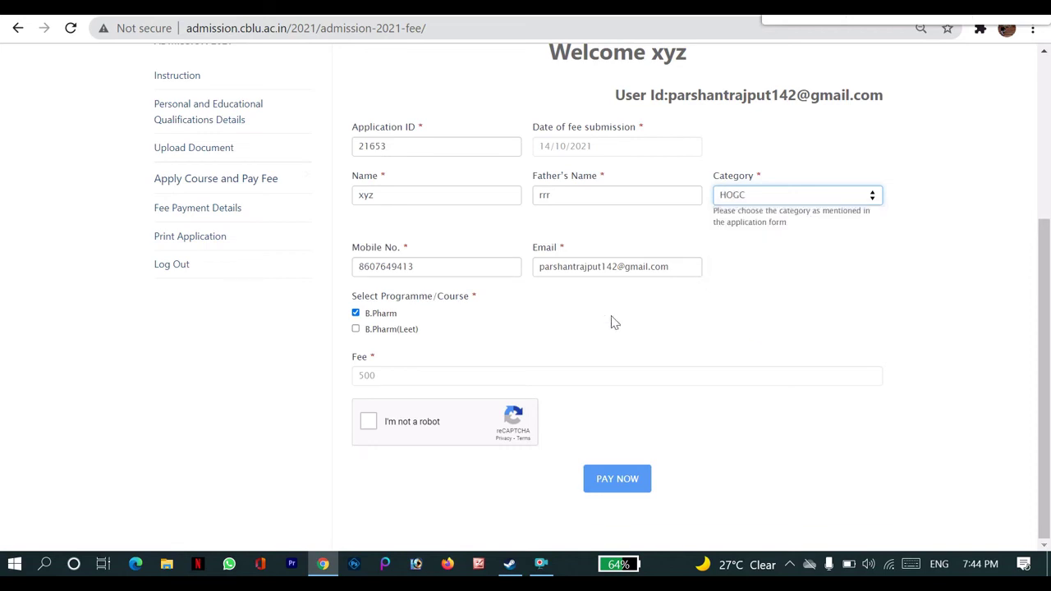
click(369, 422)
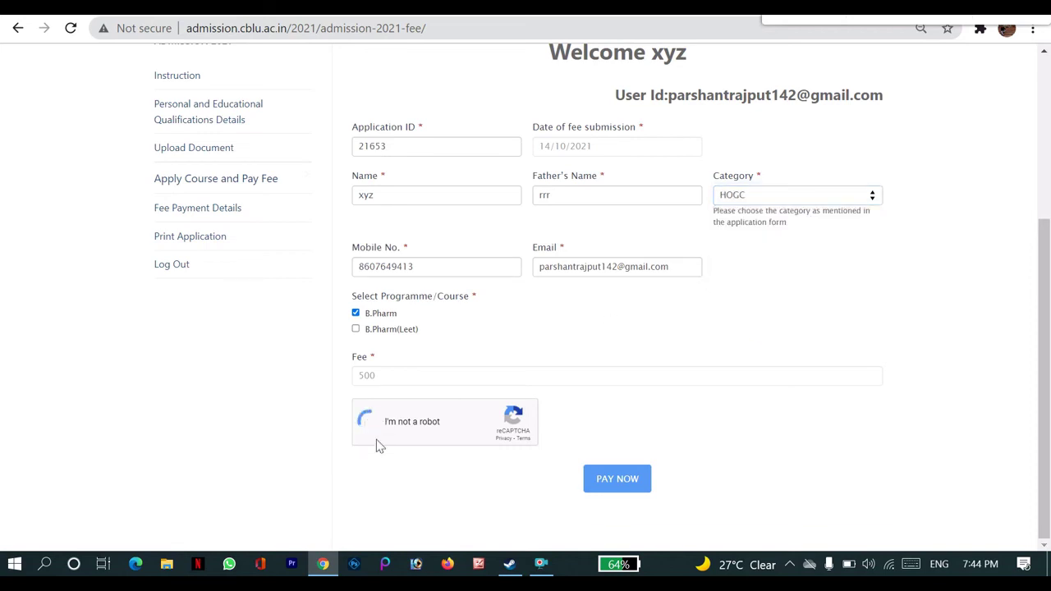
Proceed from the B.Pharm fee form to payment and look over the bank's miscellaneous student fees form
click(628, 481)
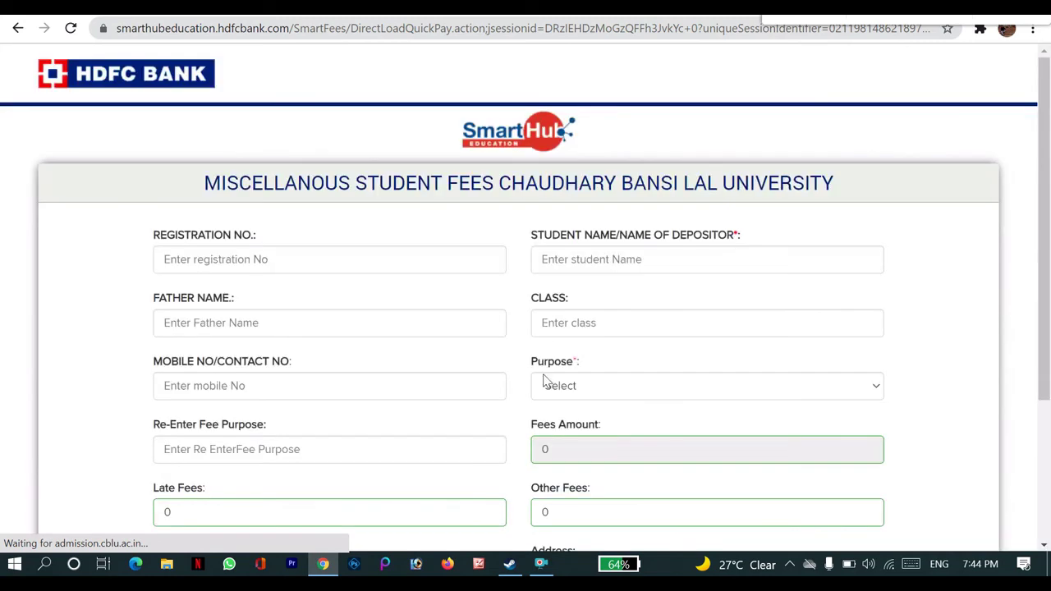
click(252, 270)
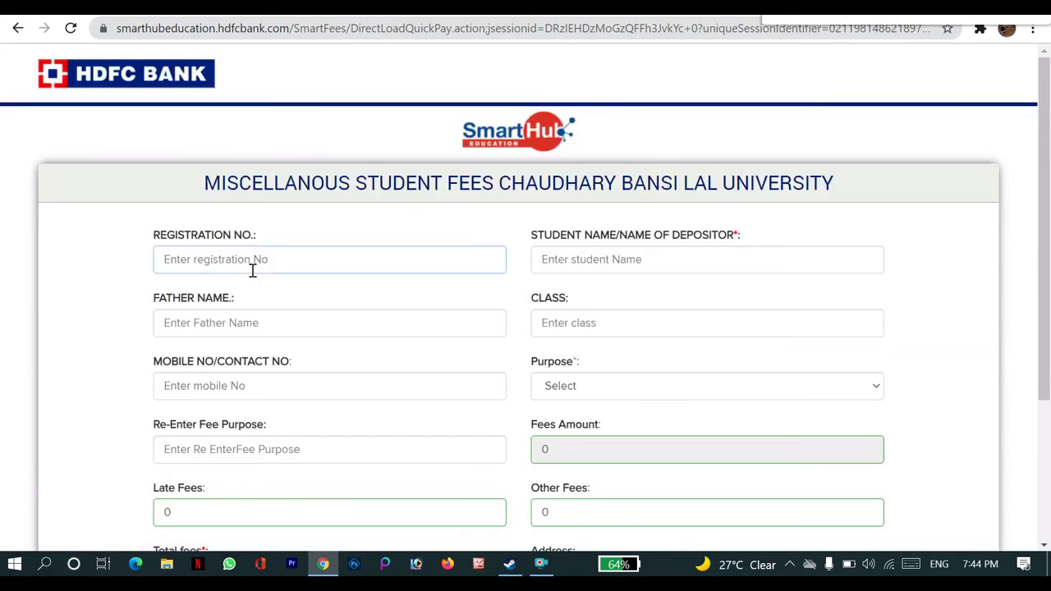
scroll(575, 267, down, 2)
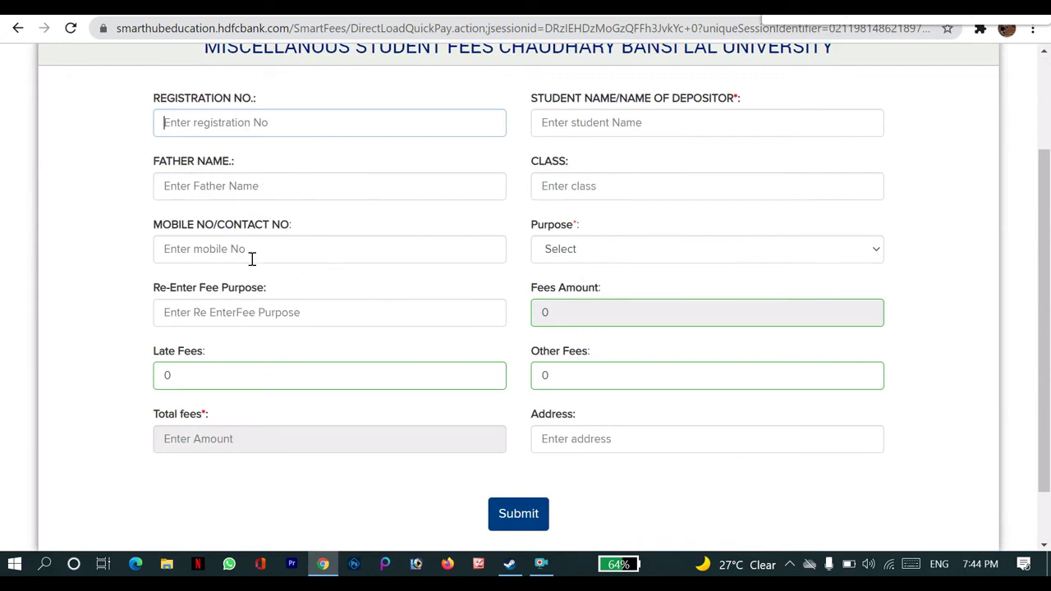
Set the payment purpose to Admission 2021-22 Registration fees and the fees amount to 500
click(606, 249)
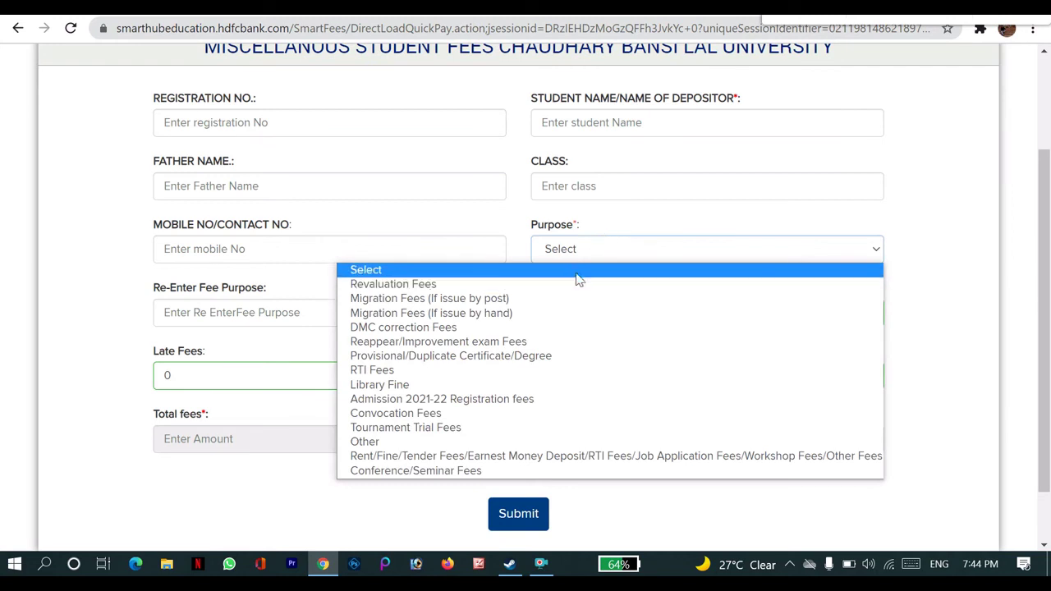
click(486, 401)
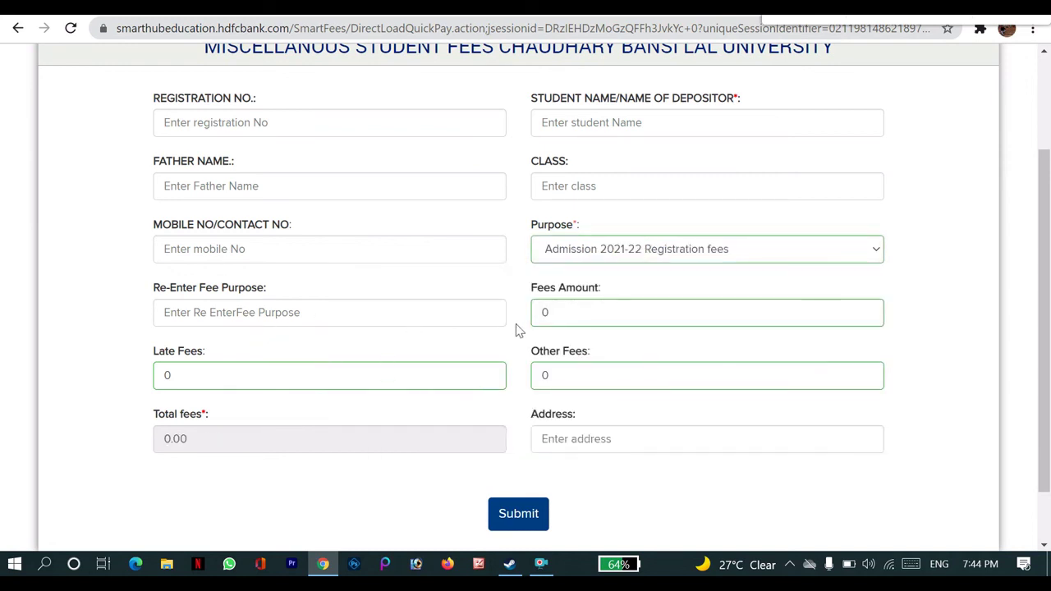
double_click(550, 316)
text(500)
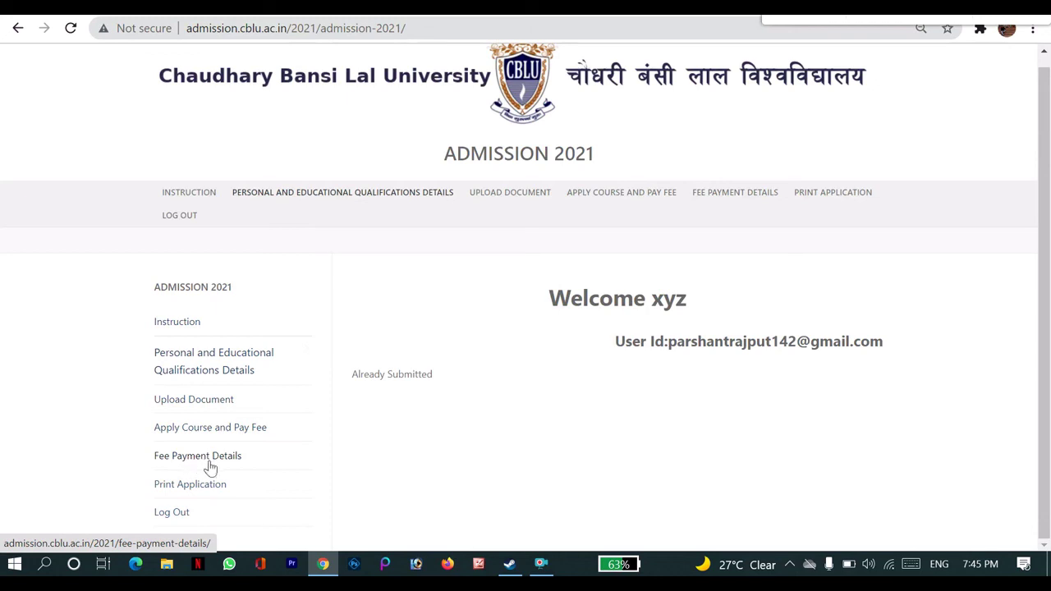
On the admission portal's fee payment details page, complete the reCAPTCHA check and submit the form with the fee reference number left empty
click(199, 463)
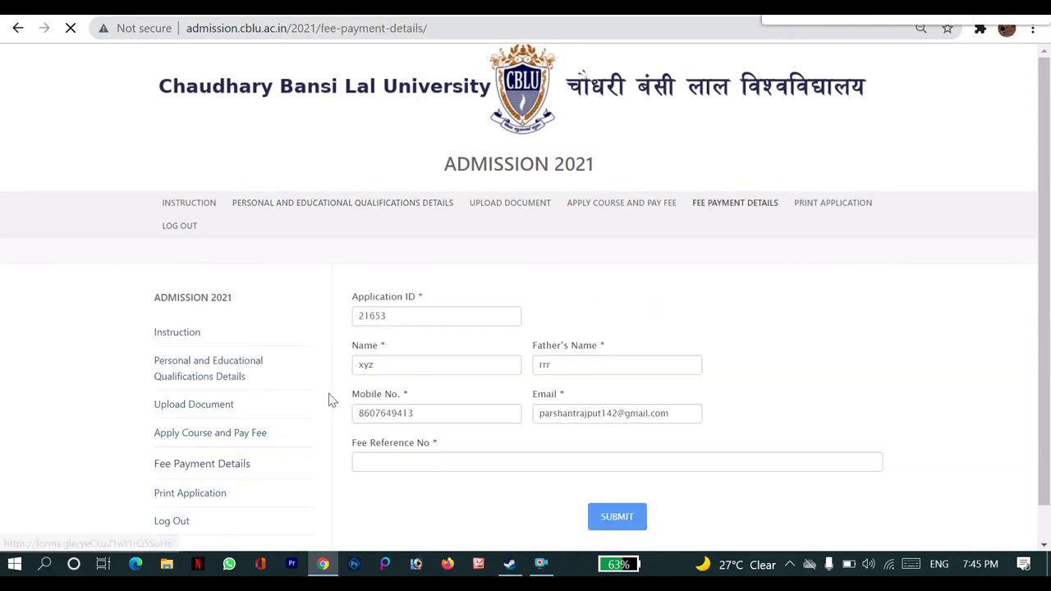
scroll(410, 328, down, 1)
click(382, 379)
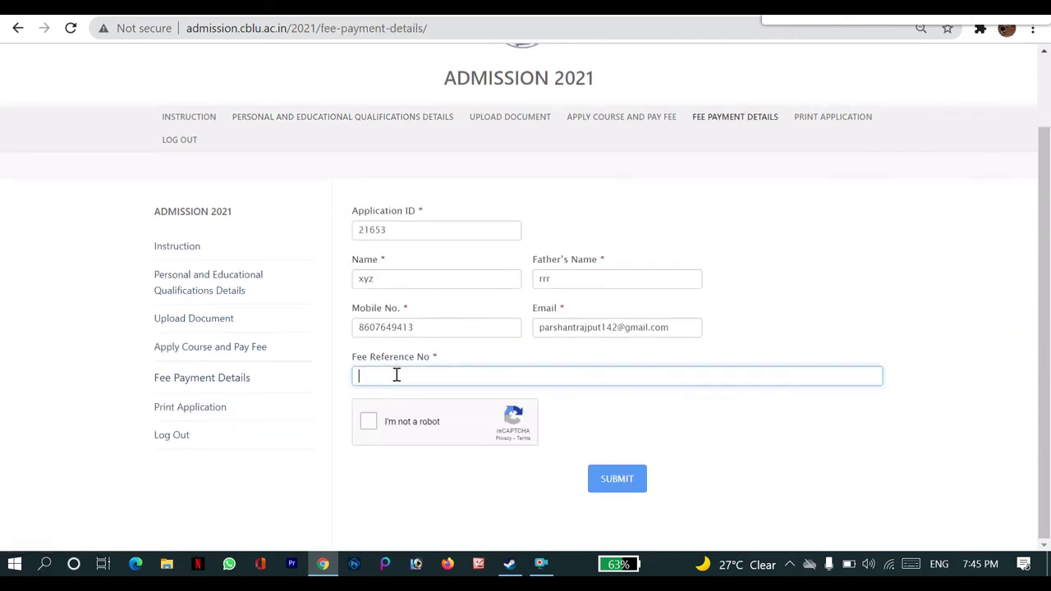
click(372, 423)
click(630, 477)
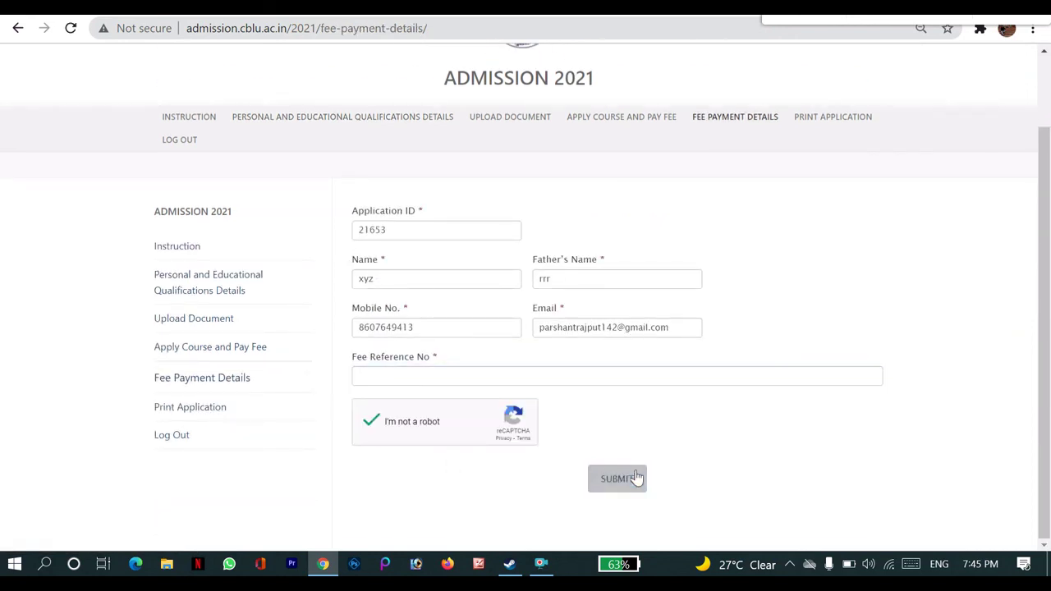